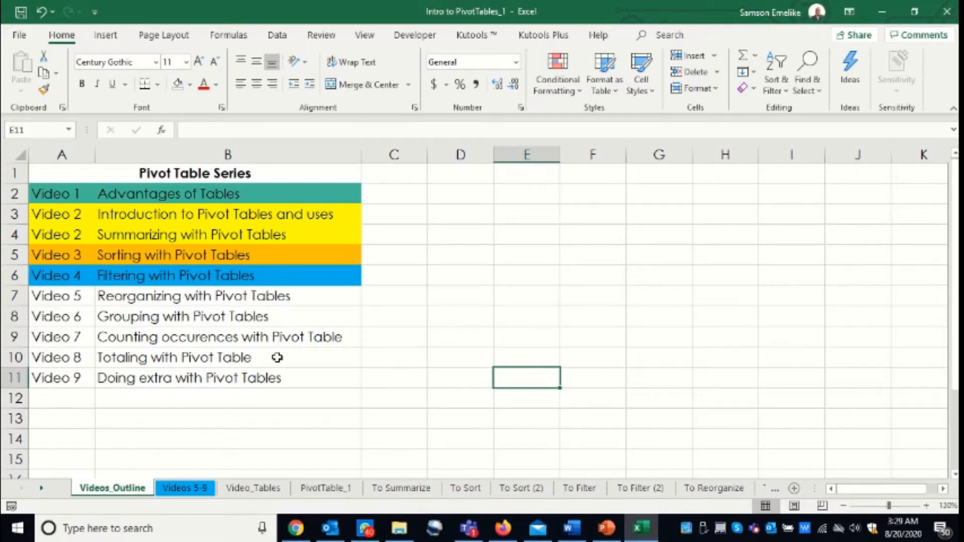
Open the Videos 5-9 sheet and examine the sales data from its header row down to the last record.
left_click(185, 491)
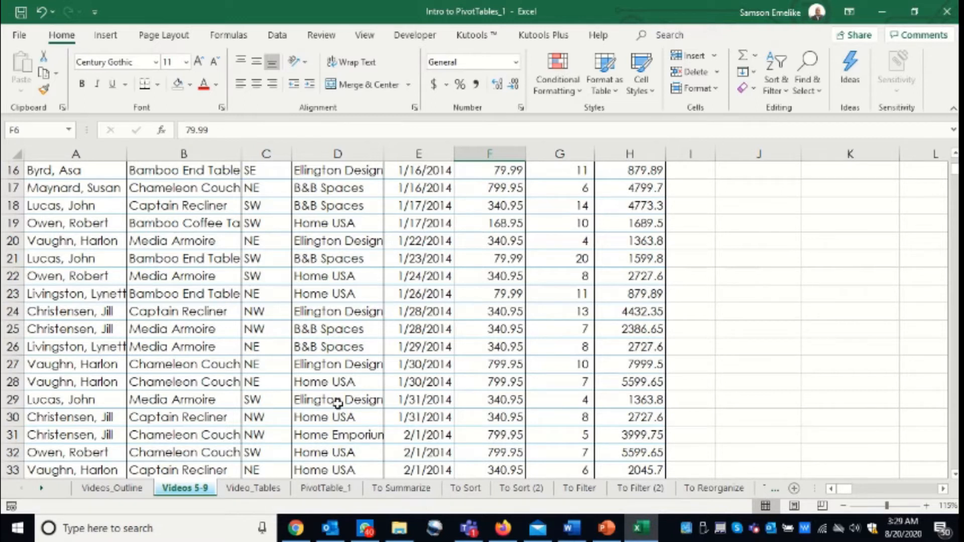
scroll(356, 336, "up", 5)
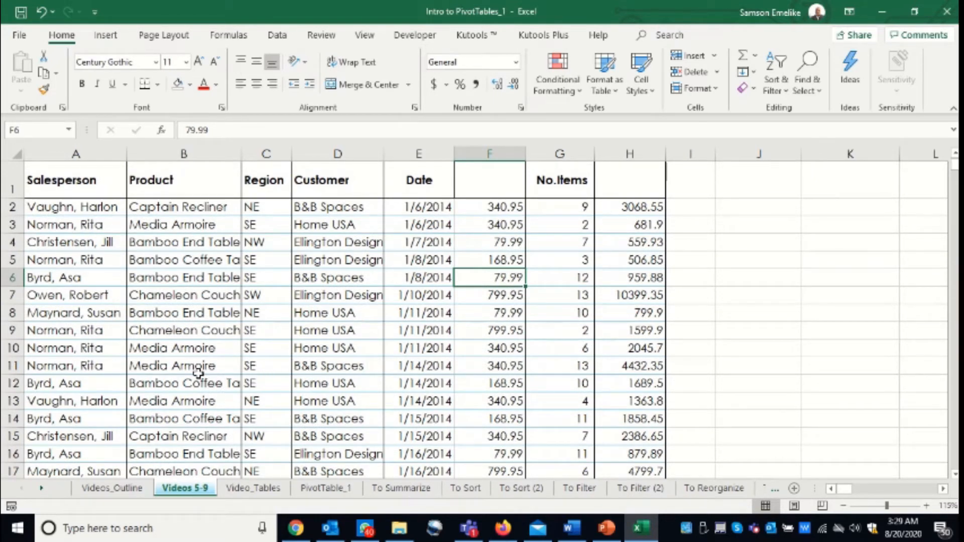
left_click(101, 206)
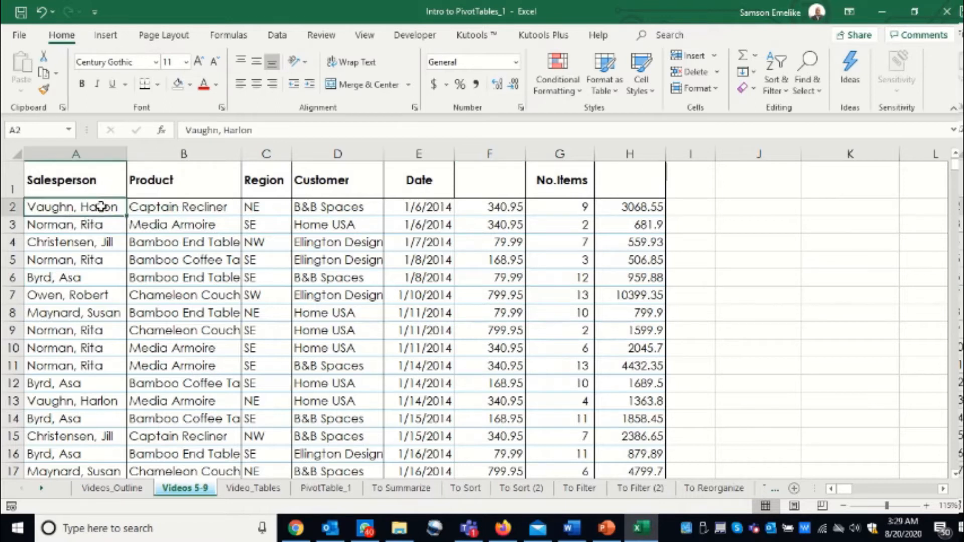
key("ctrl+Down")
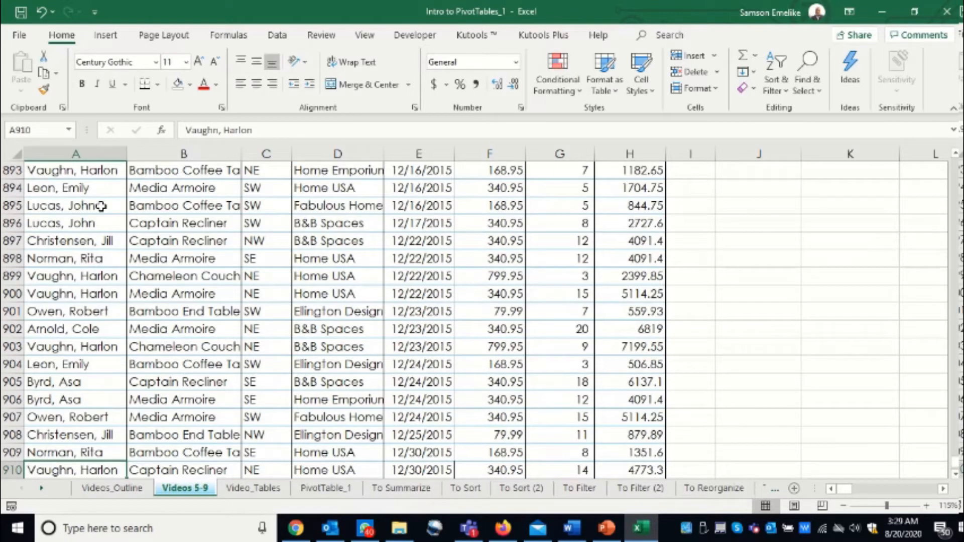
scroll(95, 403, "down", 5)
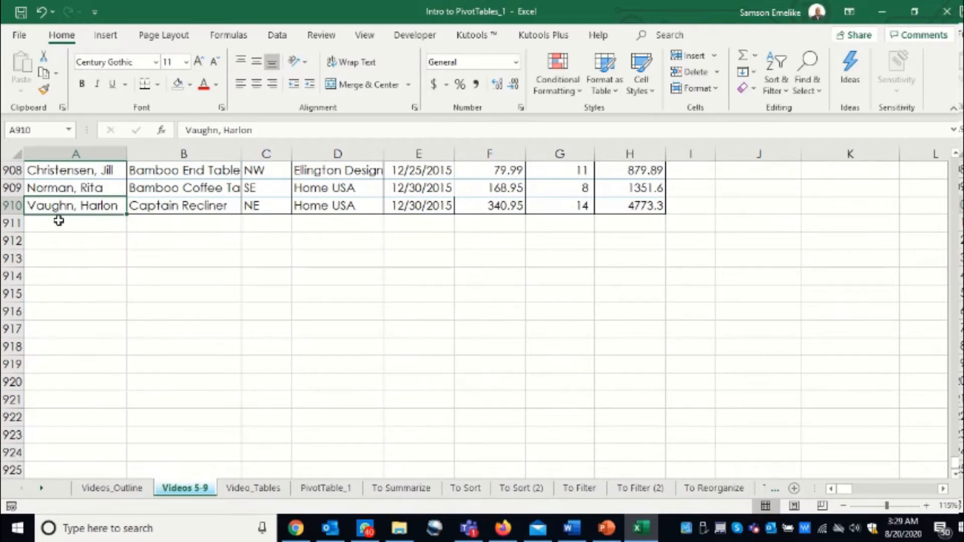
key("ctrl+Up")
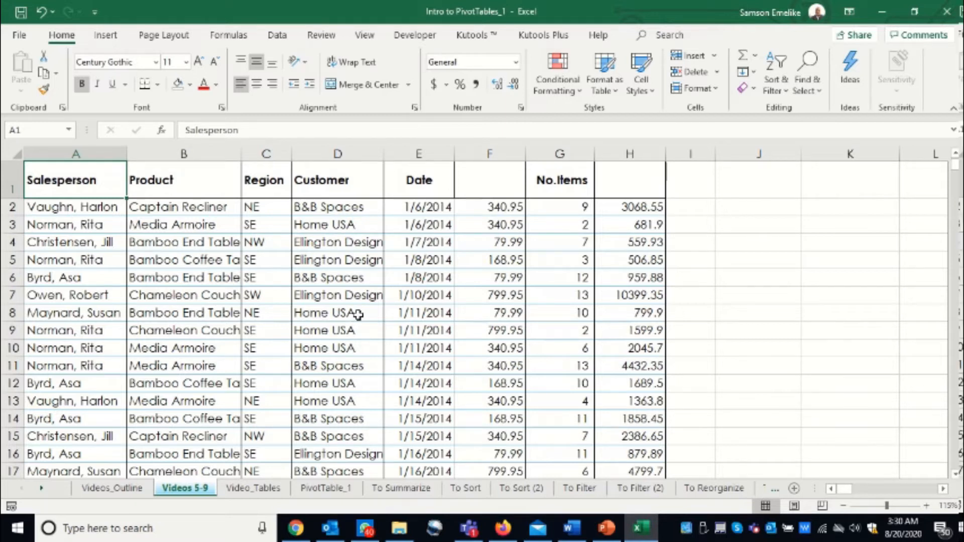
scroll(358, 315, "down", 2, "ctrl")
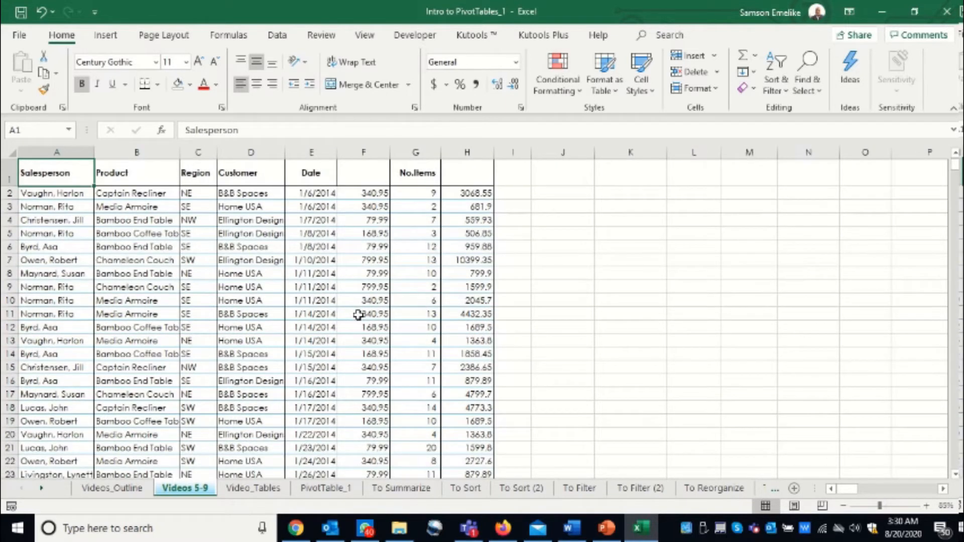
Insert a pivot table from the sales data range A1:H910, placed on the existing Videos 5-9 worksheet at cell J2.
left_click(302, 250)
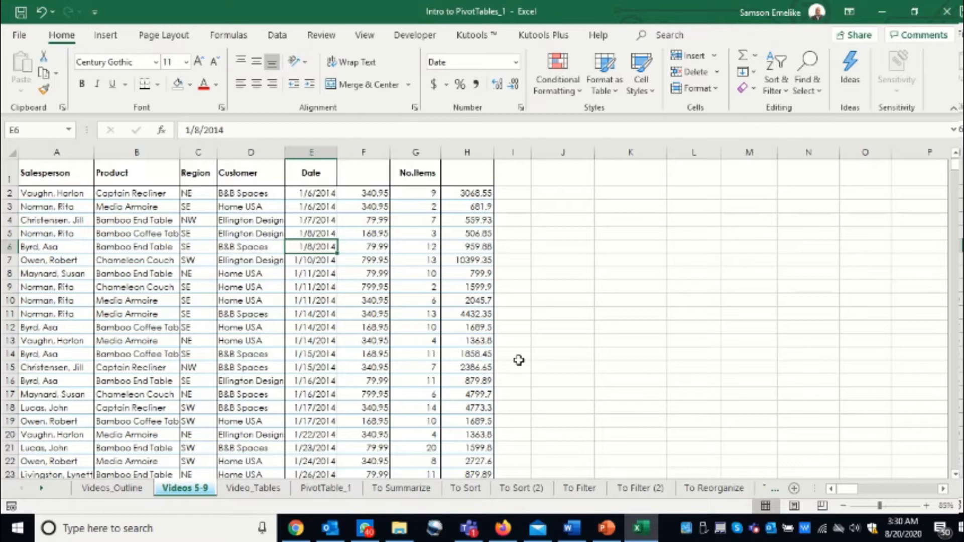
left_click(943, 489)
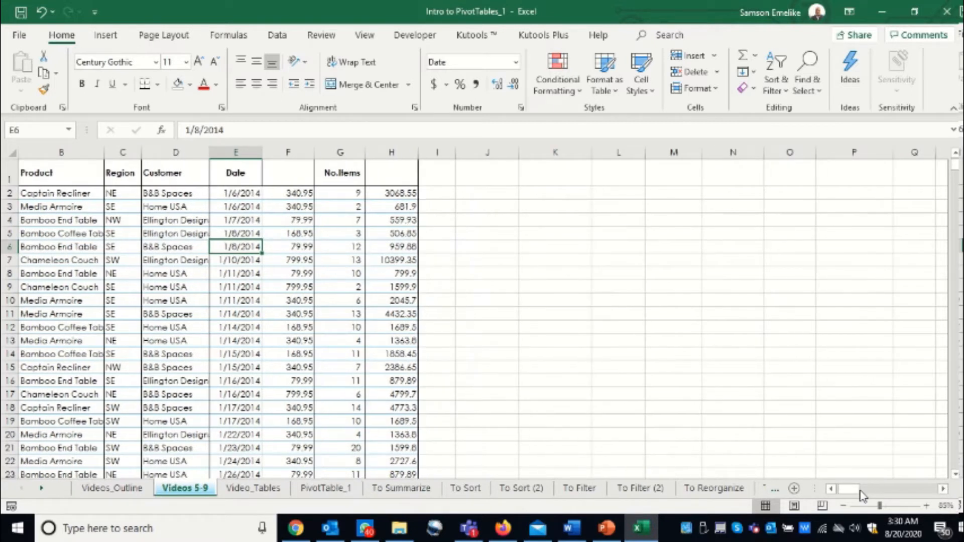
scroll(627, 333, "down", 9)
scroll(627, 332, "up", 9)
left_click(831, 489)
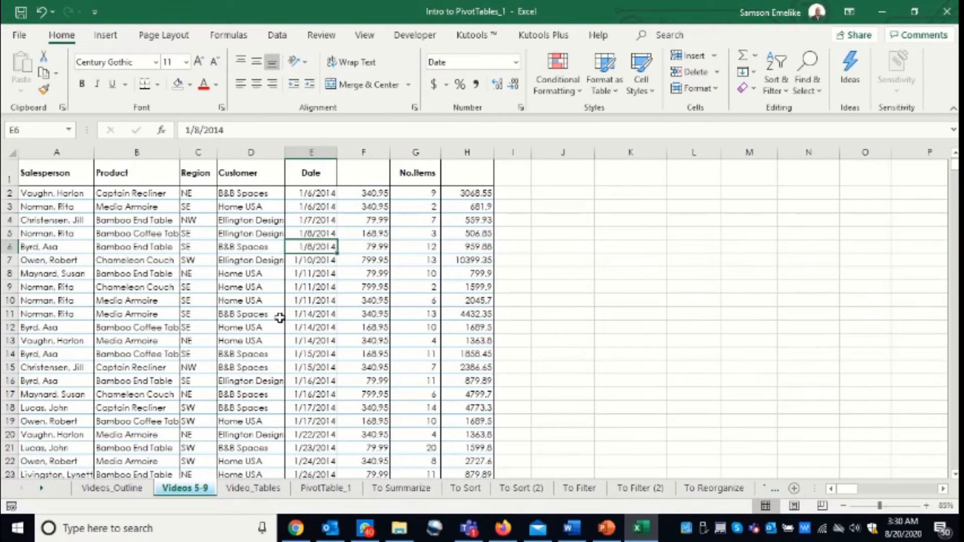
key("alt+n")
key("v")
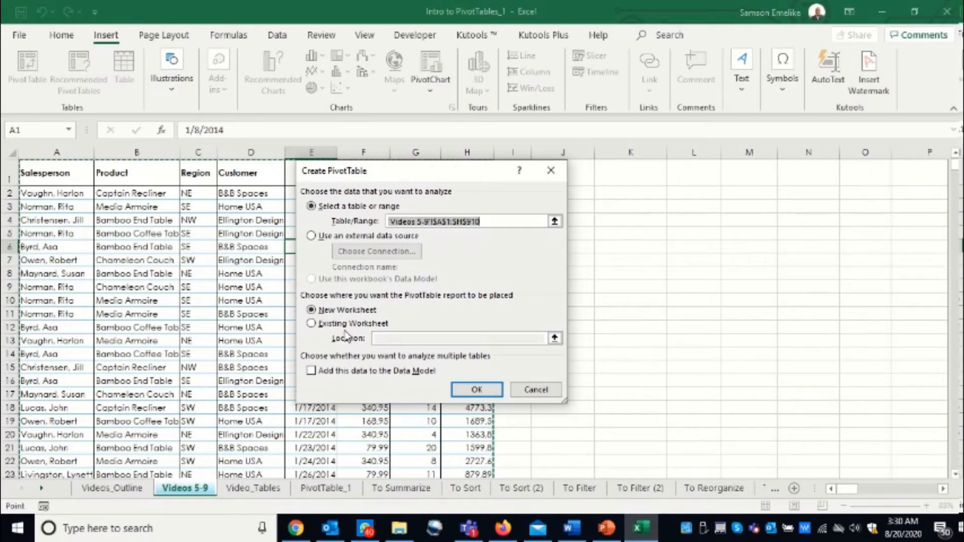
left_click(311, 323)
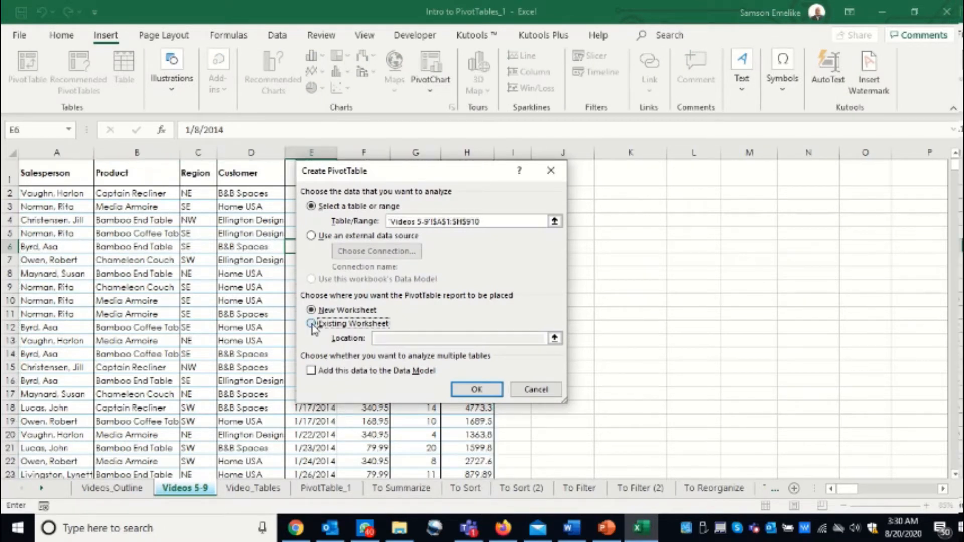
left_click_drag(472, 178, 283, 175)
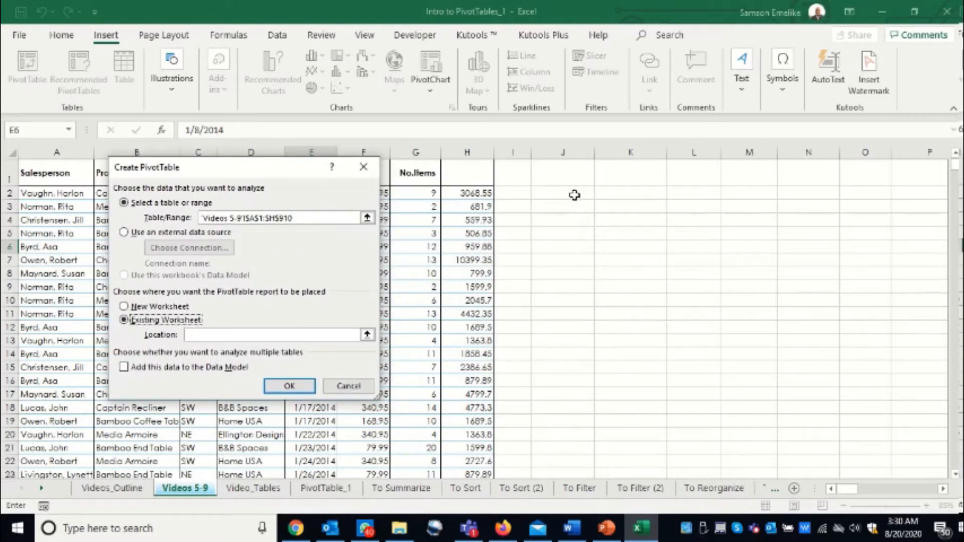
left_click(574, 195)
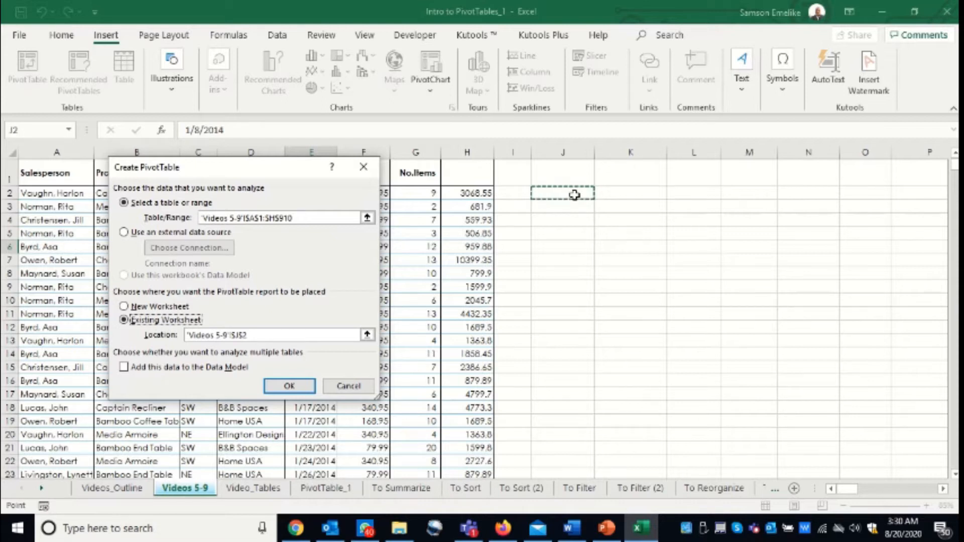
key("Return")
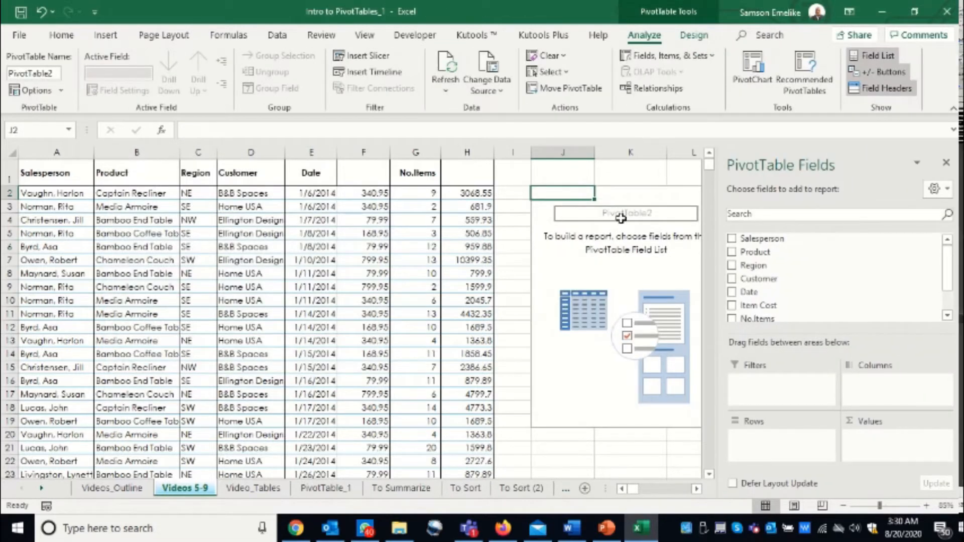
Set the font colour of the header cells F1 (Item Cost) and H1 (Total Cost) to black.
left_click(696, 489)
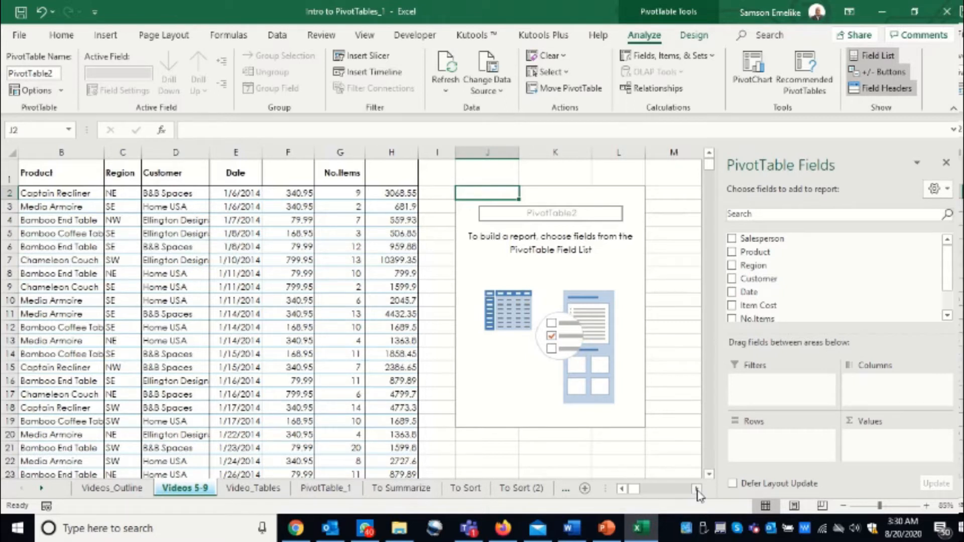
left_click(619, 489)
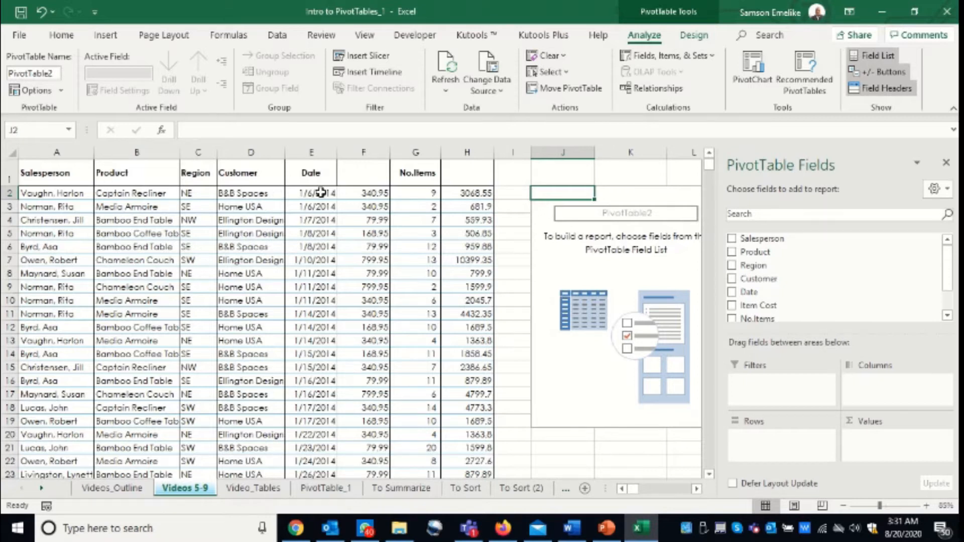
left_click(369, 182)
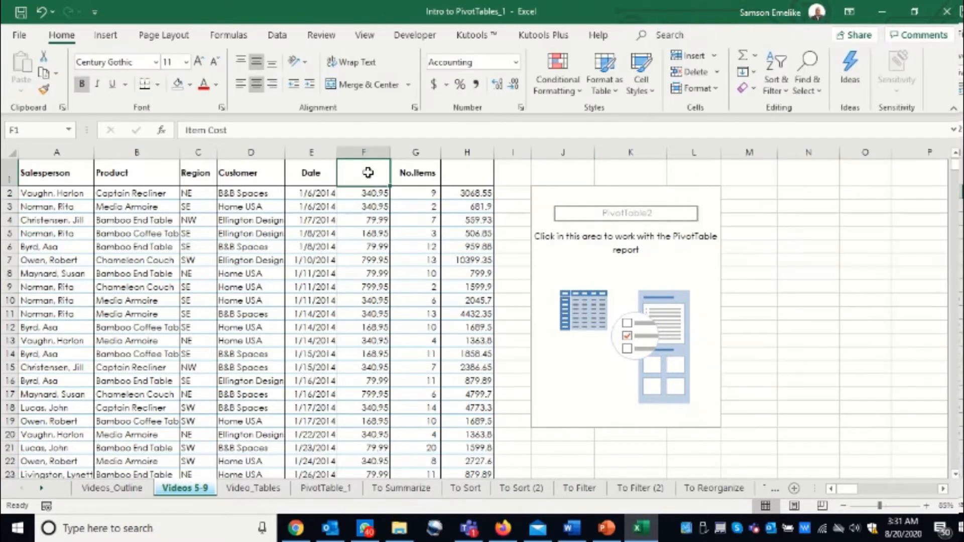
left_click(216, 85)
left_click(219, 104)
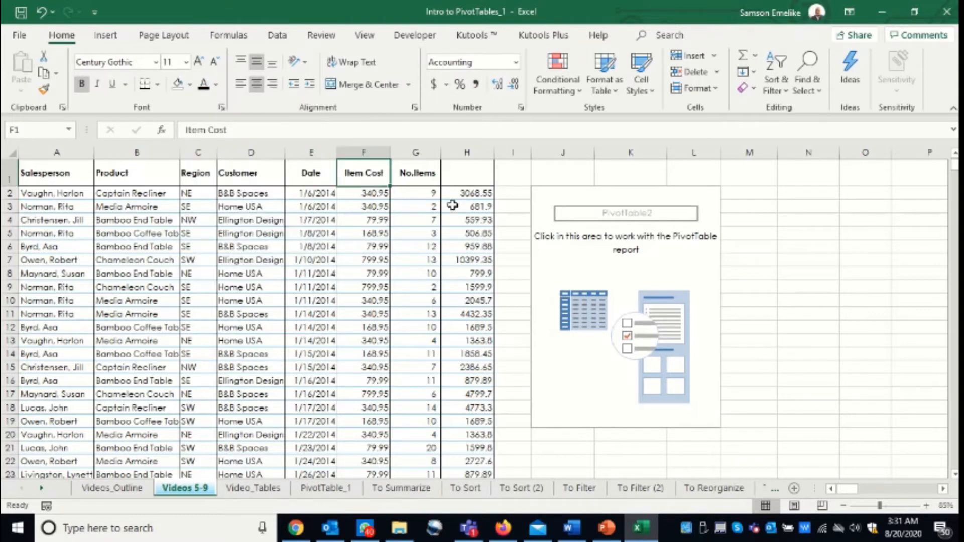
left_click(462, 174)
left_click(203, 84)
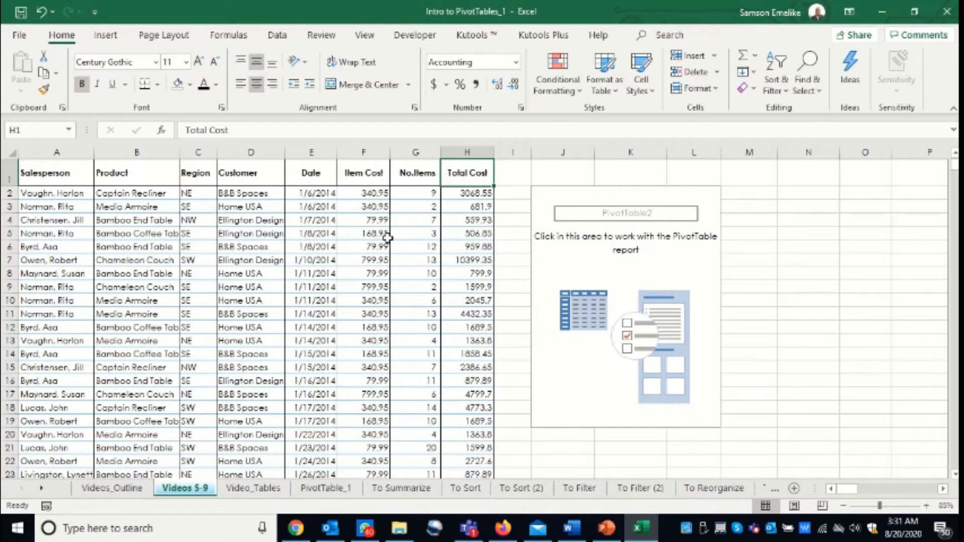
Inspect the formula behind the first Total Cost value in cell H2 without changing it.
left_click(558, 264)
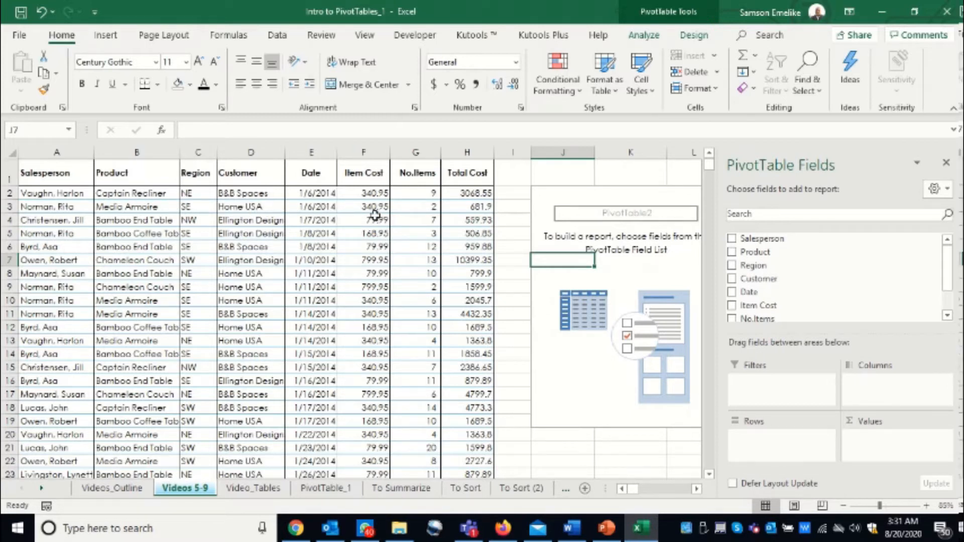
left_click(461, 192)
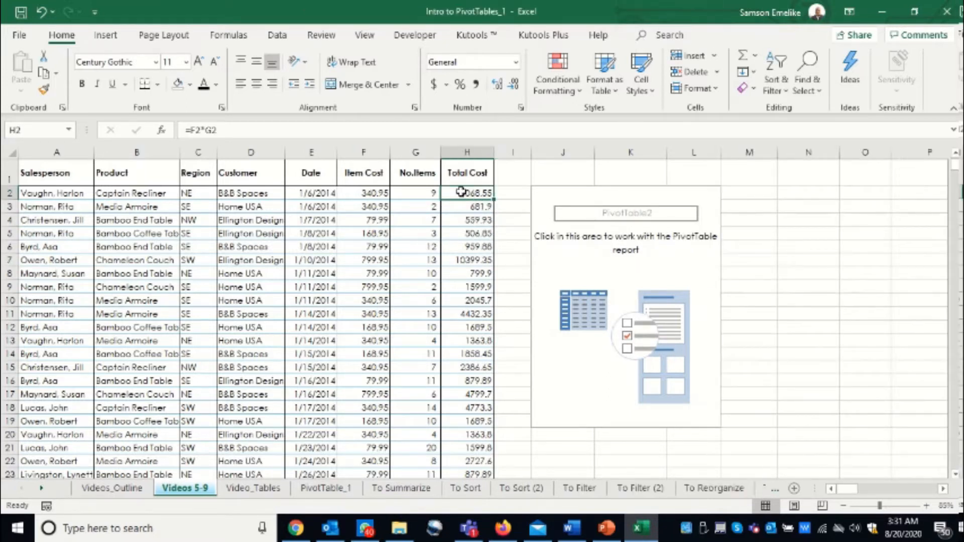
double_click(461, 192)
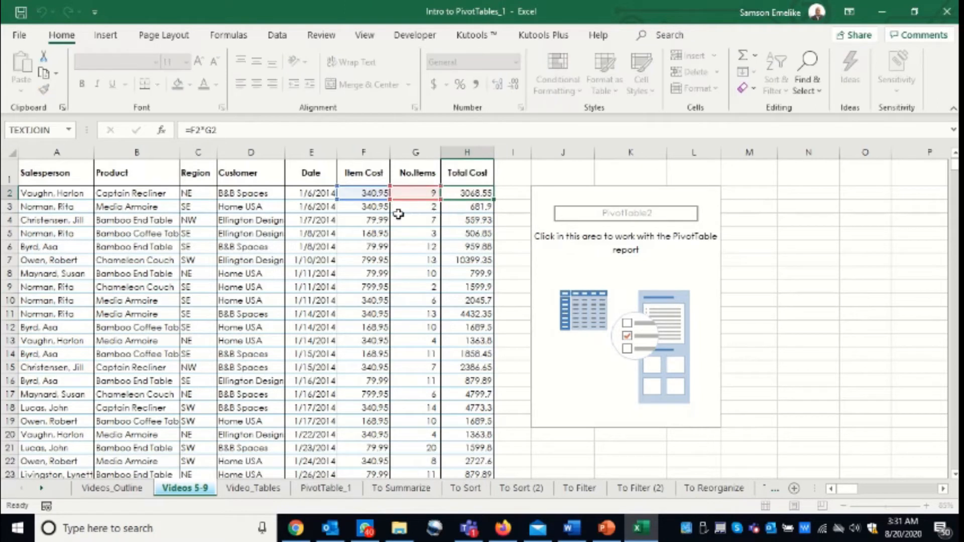
key("Escape")
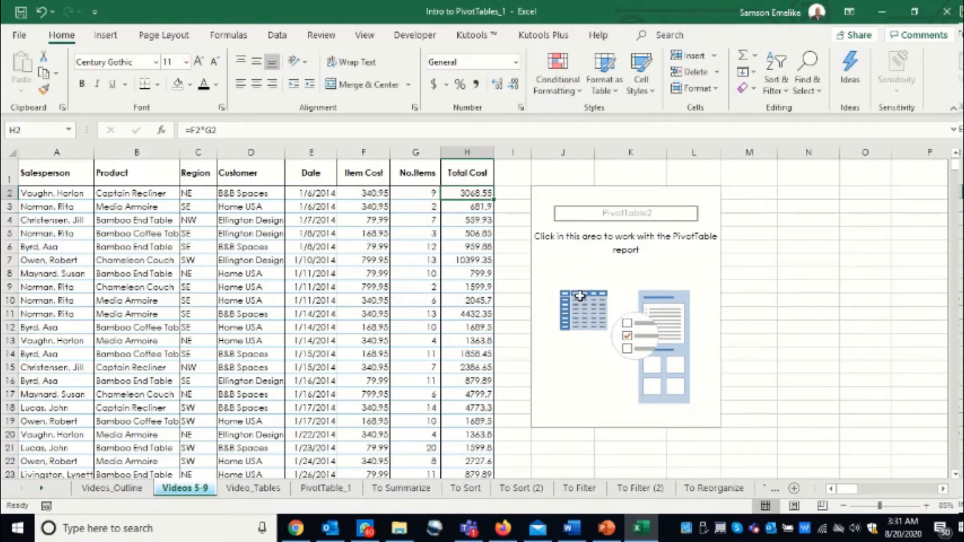
Add the Salesperson field to the rows of the pivot table at J2 and look over the listed names.
left_click(585, 238)
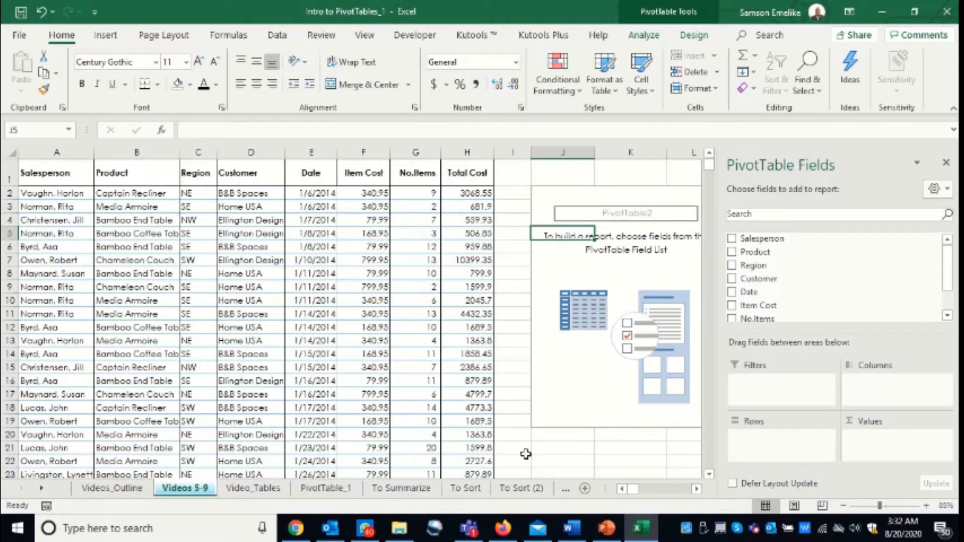
left_click(696, 488)
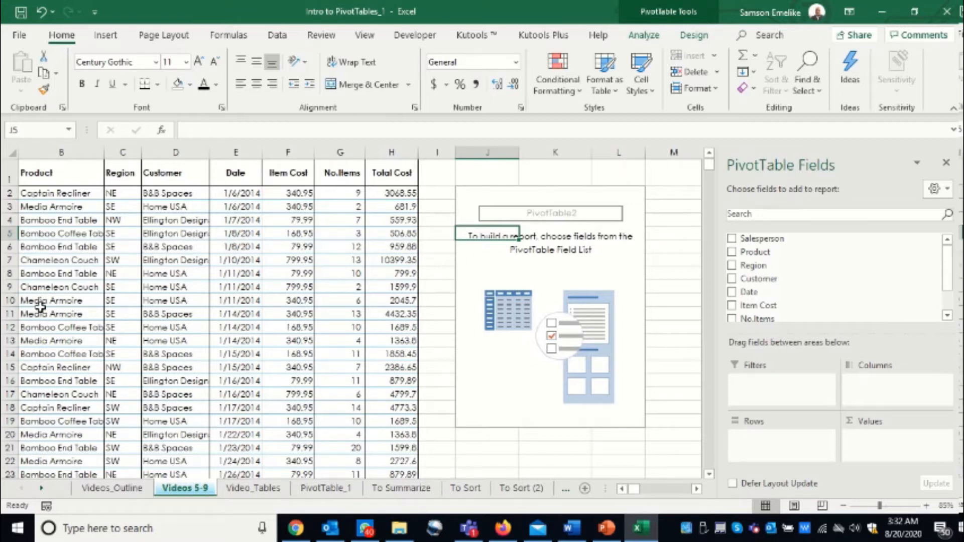
left_click_drag(758, 238, 779, 451)
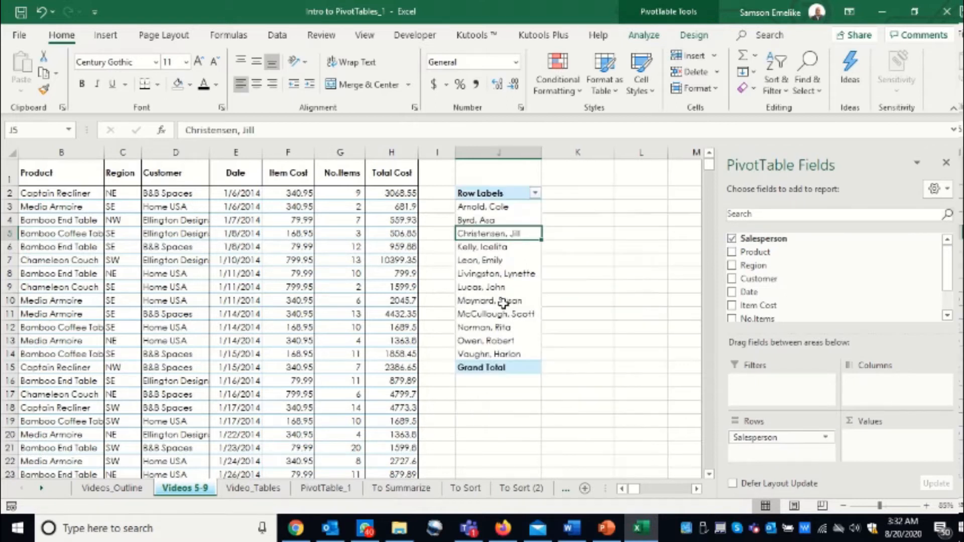
left_click_drag(484, 207, 486, 352)
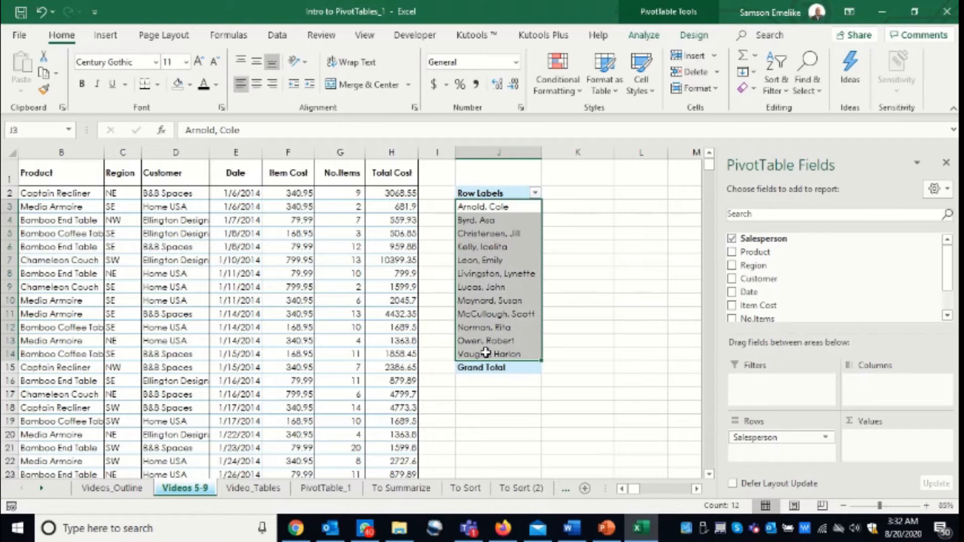
left_click(489, 240)
left_click(489, 241)
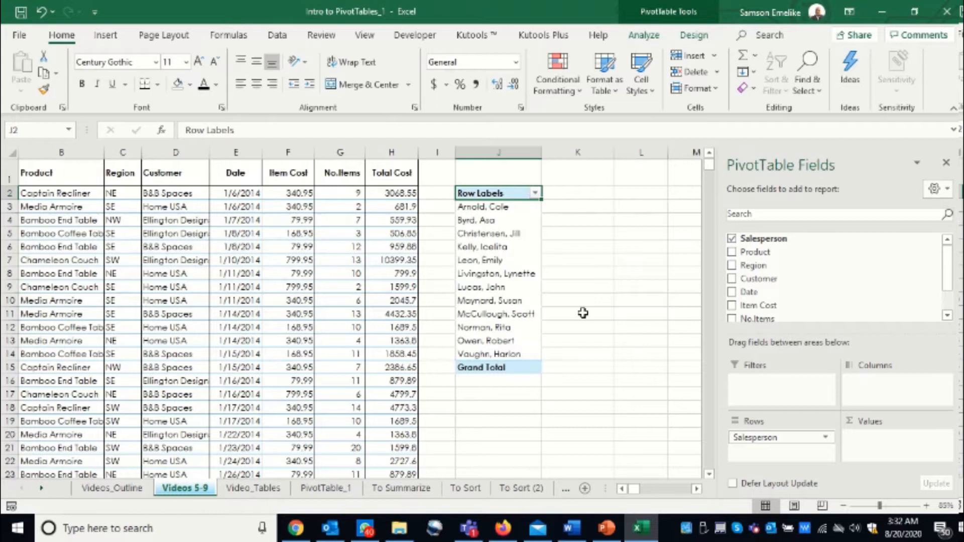
Add the Customer field to the pivot table's columns and Total Cost to its values, and review the resulting summary.
left_click_drag(759, 281, 887, 386)
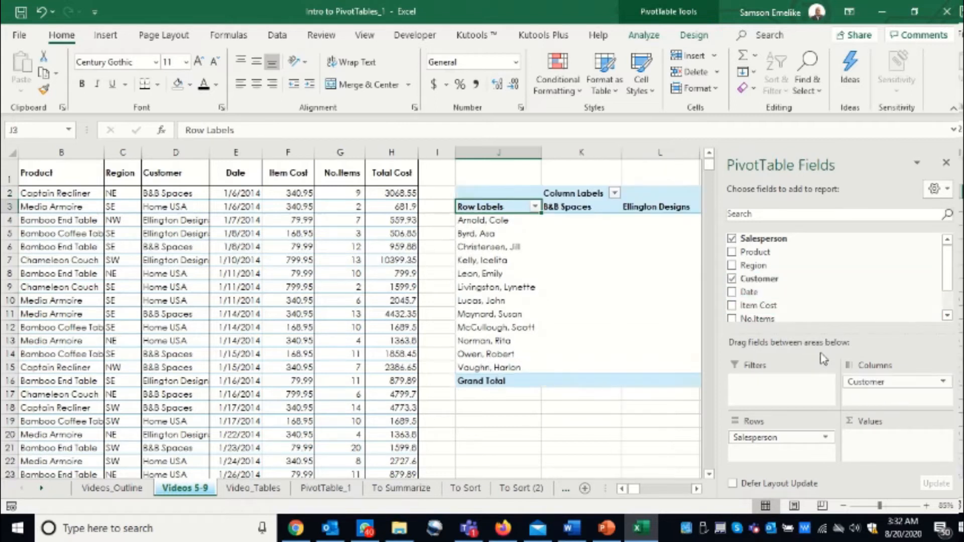
left_click_drag(946, 268, 949, 298)
left_click_drag(768, 296, 893, 458)
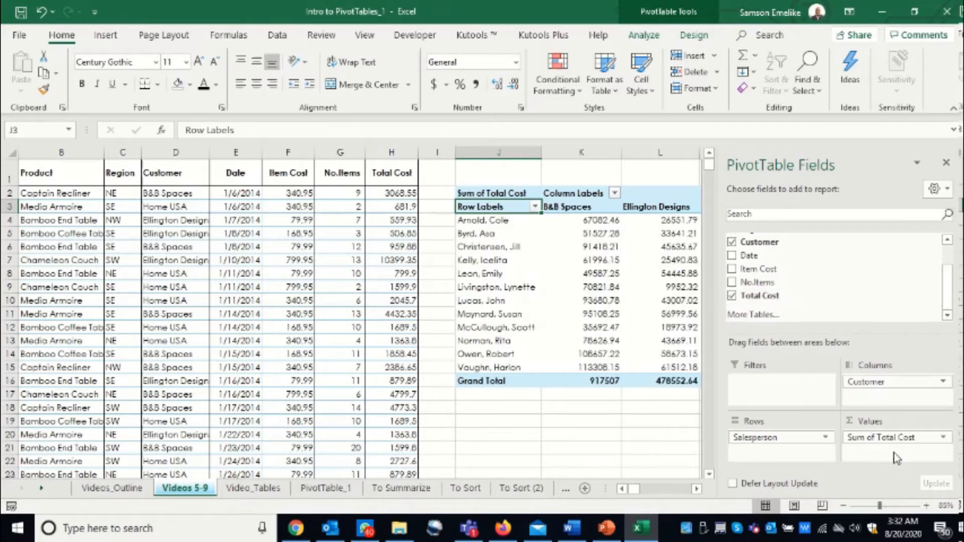
left_click(696, 489)
left_click(696, 488)
left_click(695, 489)
left_click(695, 489)
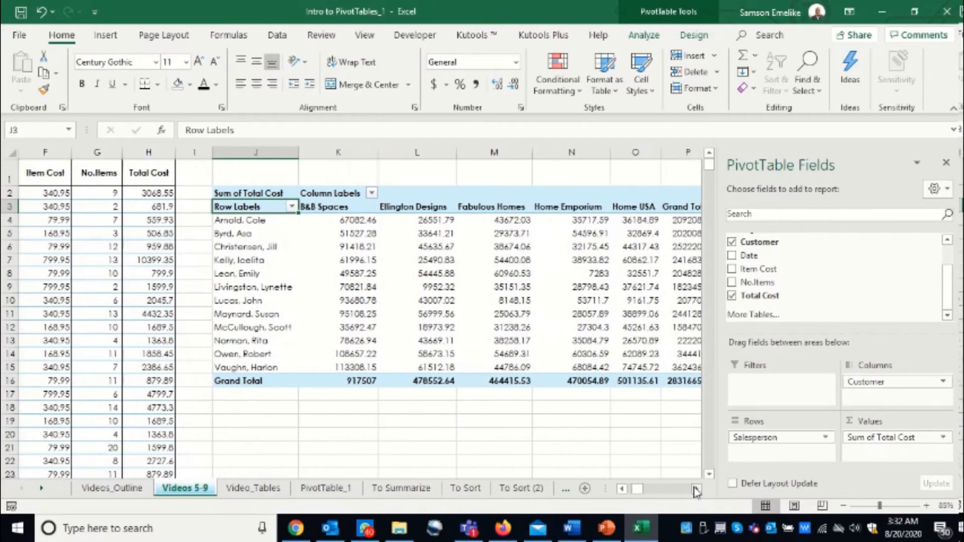
left_click(696, 489)
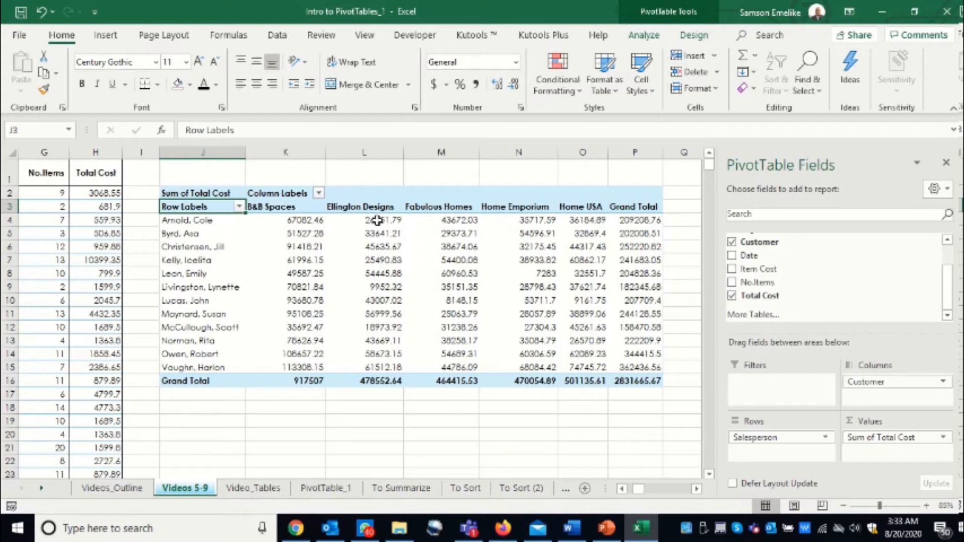
mouse_move(632, 219)
left_click_drag(190, 193, 265, 232)
Insert a second pivot table from the sales range A1:H910, placed on the existing worksheet at cell J19.
left_click(25, 291)
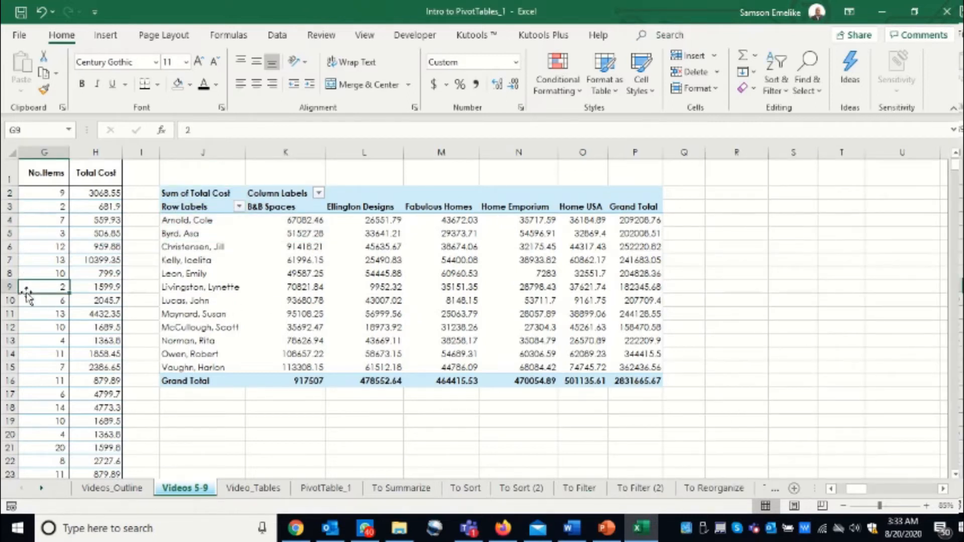
key("alt")
key("n")
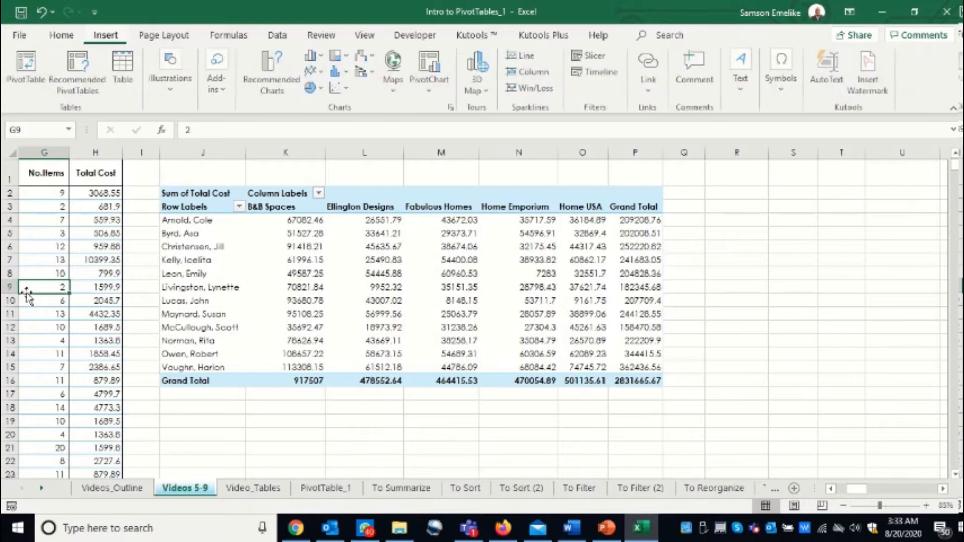
key("v")
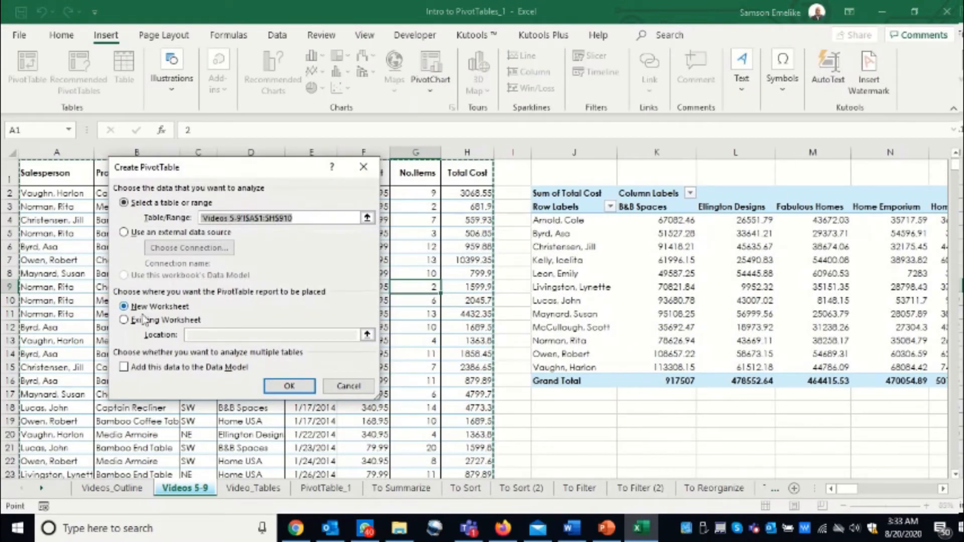
left_click(125, 321)
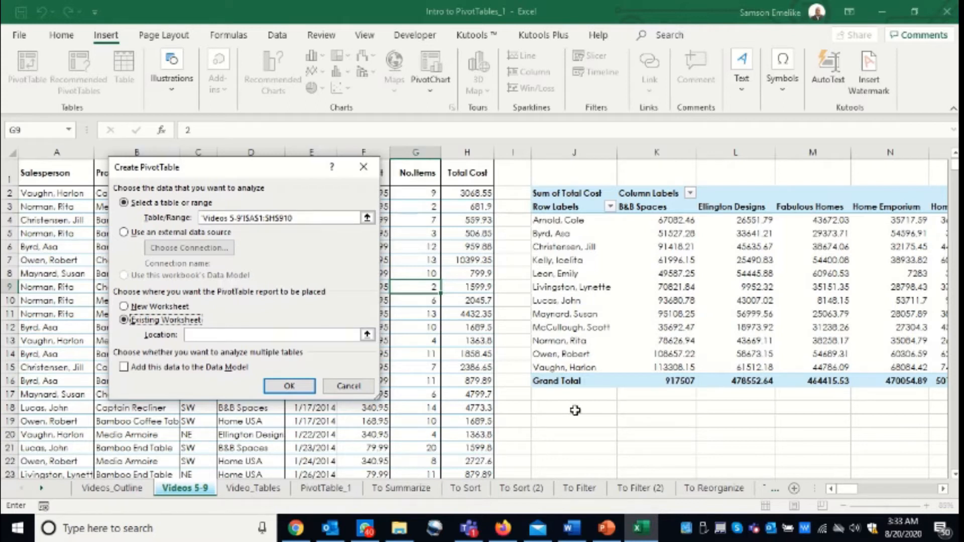
left_click(575, 421)
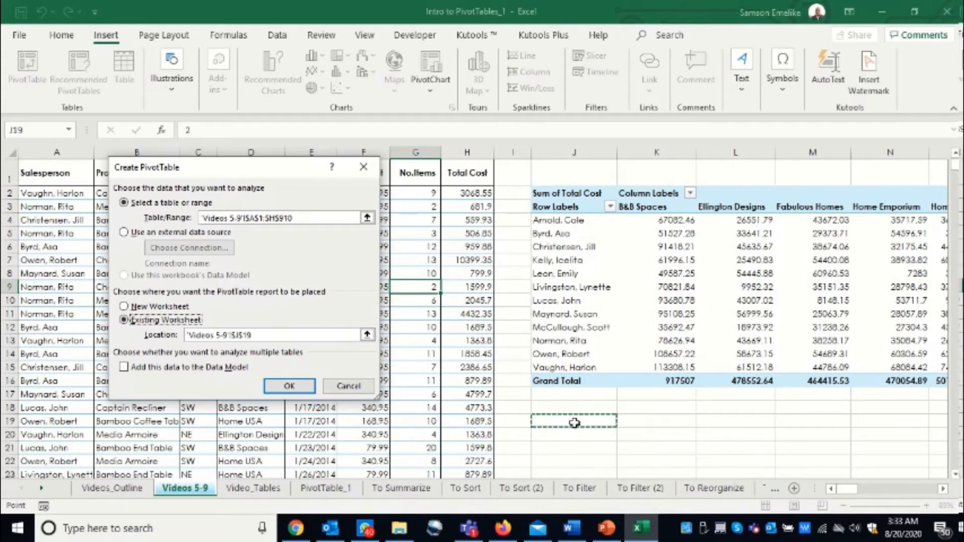
key("Return")
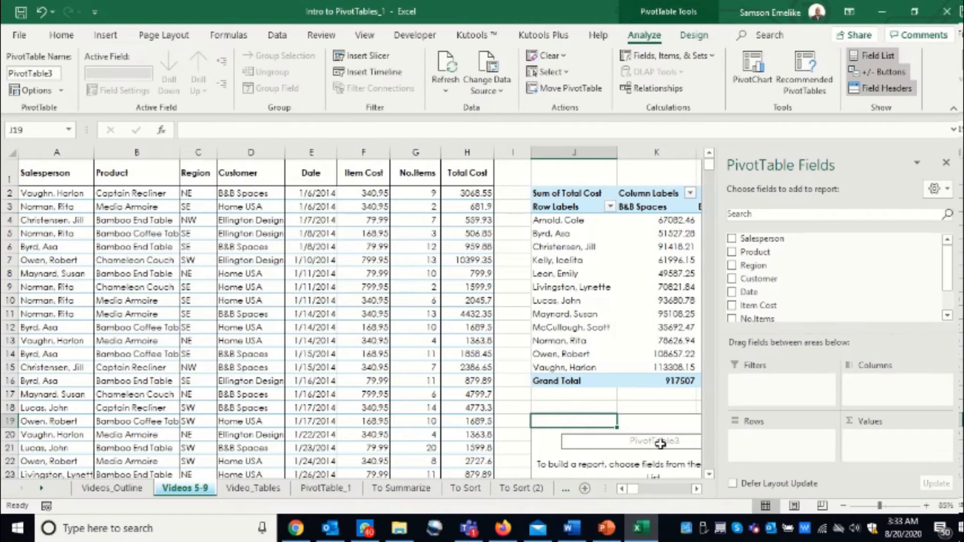
Compare the field lists and PivotTable names of the filled pivot table and the empty one at J19.
left_click(696, 489)
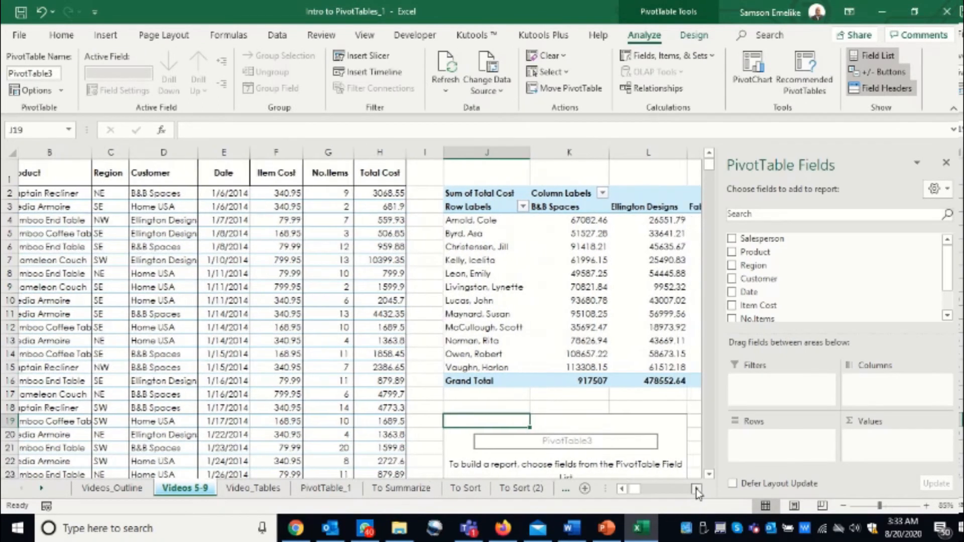
left_click(696, 488)
left_click(696, 489)
left_click(696, 489)
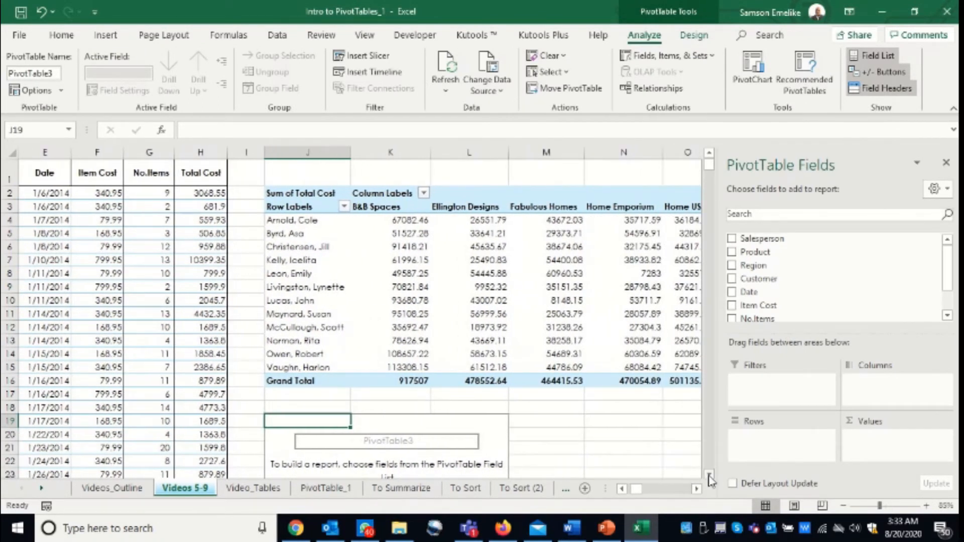
scroll(697, 492, "down", 2)
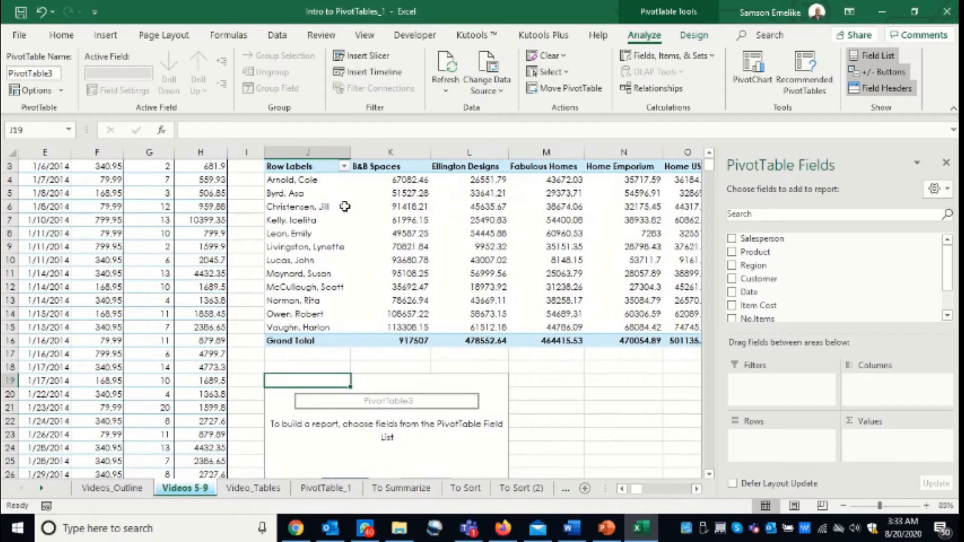
left_click(296, 234)
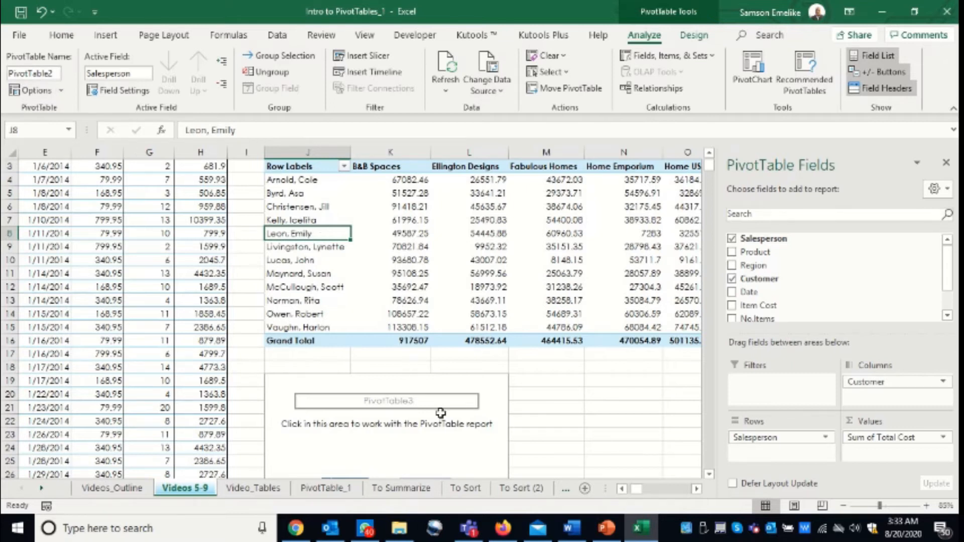
left_click(453, 437)
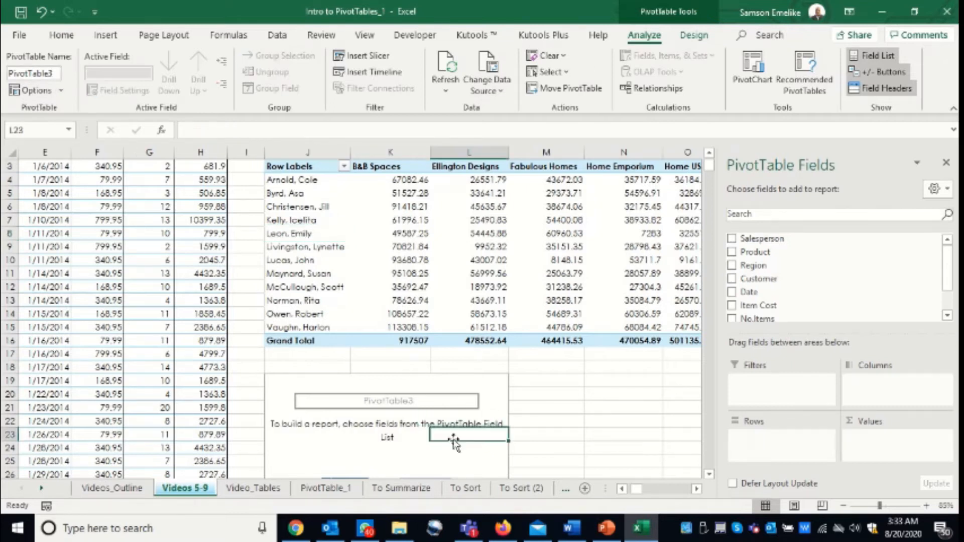
left_click(49, 73)
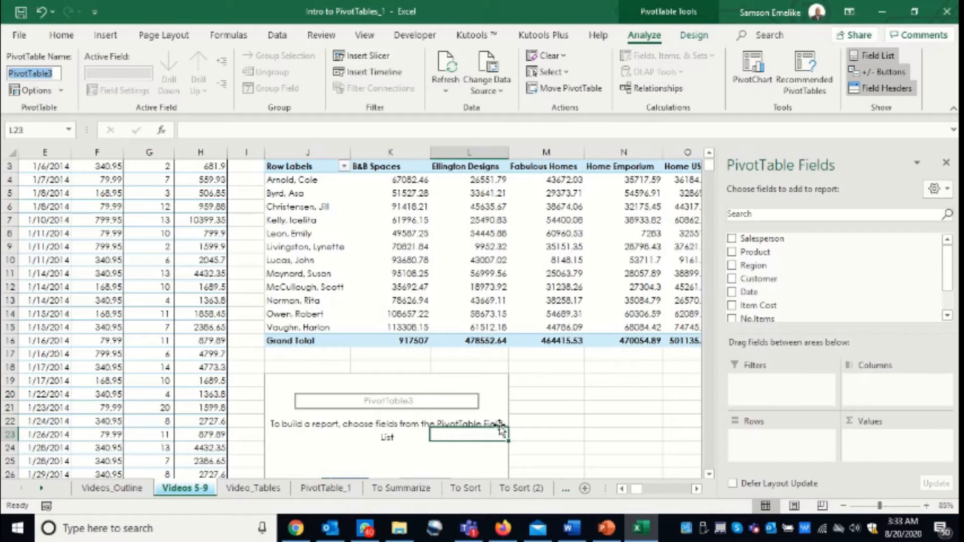
left_click(468, 436)
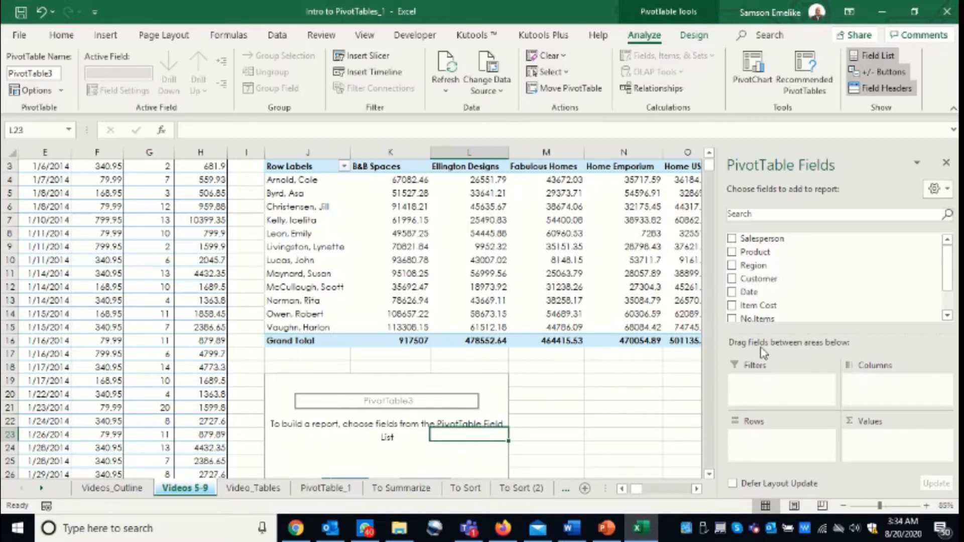
Add the Customer field to the rows of the pivot table at J19 and compare its layout with the upper pivot table.
left_click_drag(758, 279, 777, 444)
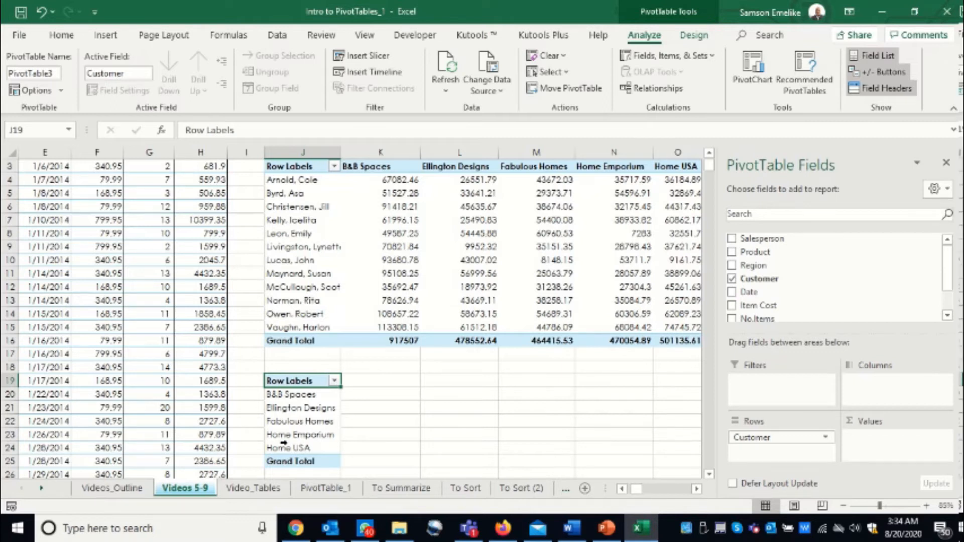
left_click(297, 193)
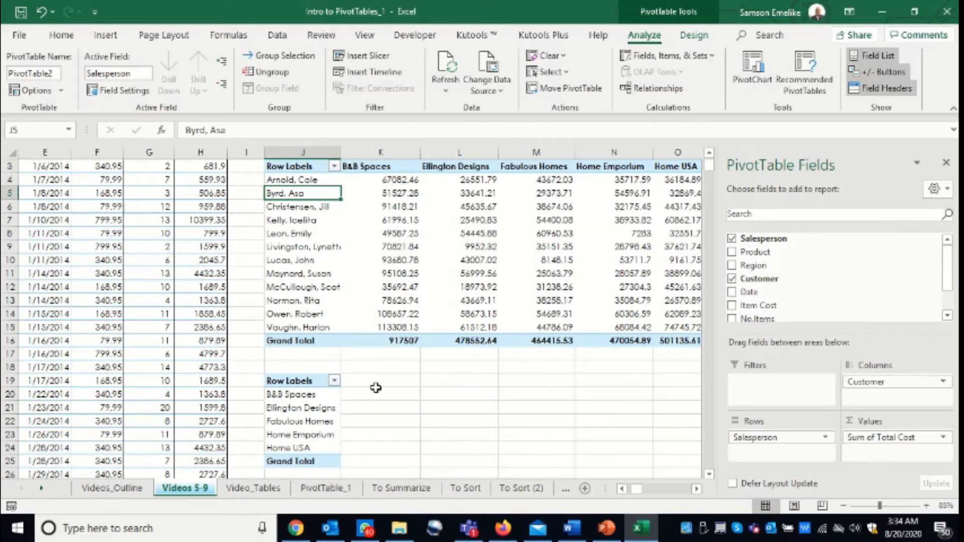
left_click(280, 396)
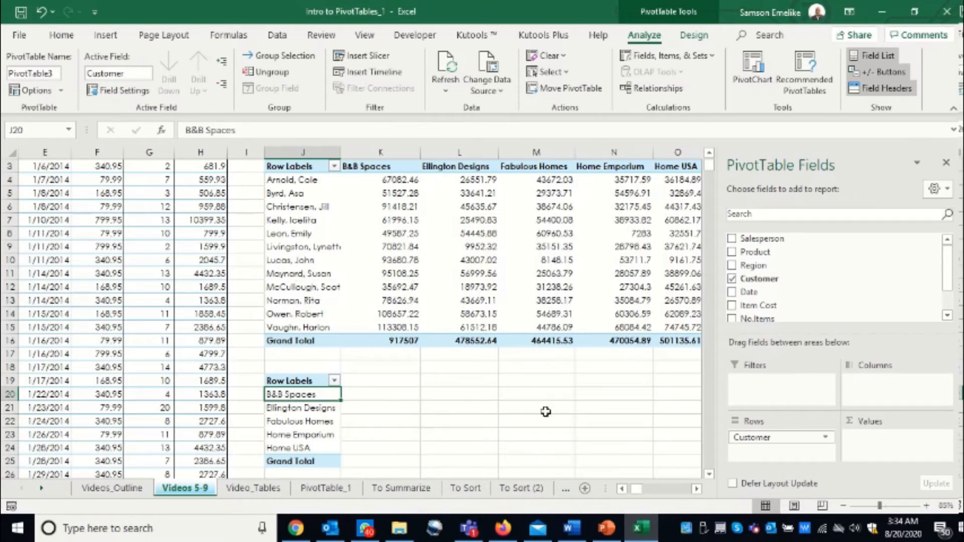
Add Salesperson to the columns and Total Cost to the values of the pivot table at J19.
left_click_drag(748, 238, 853, 384)
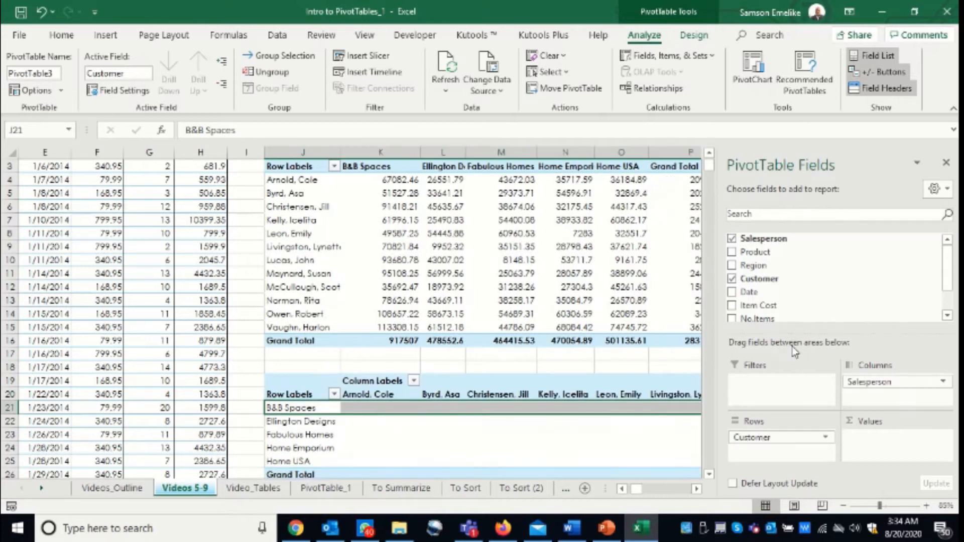
left_click_drag(946, 261, 950, 296)
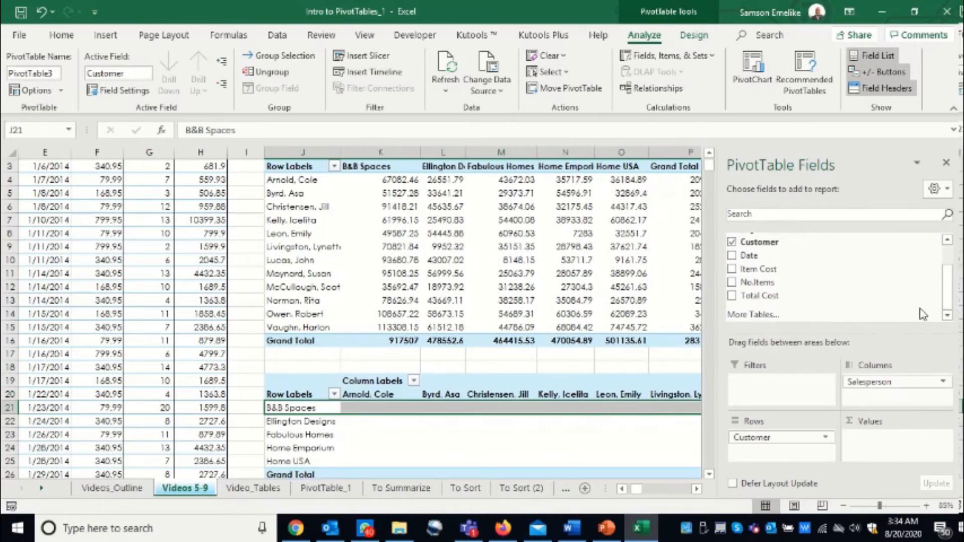
left_click_drag(768, 296, 884, 451)
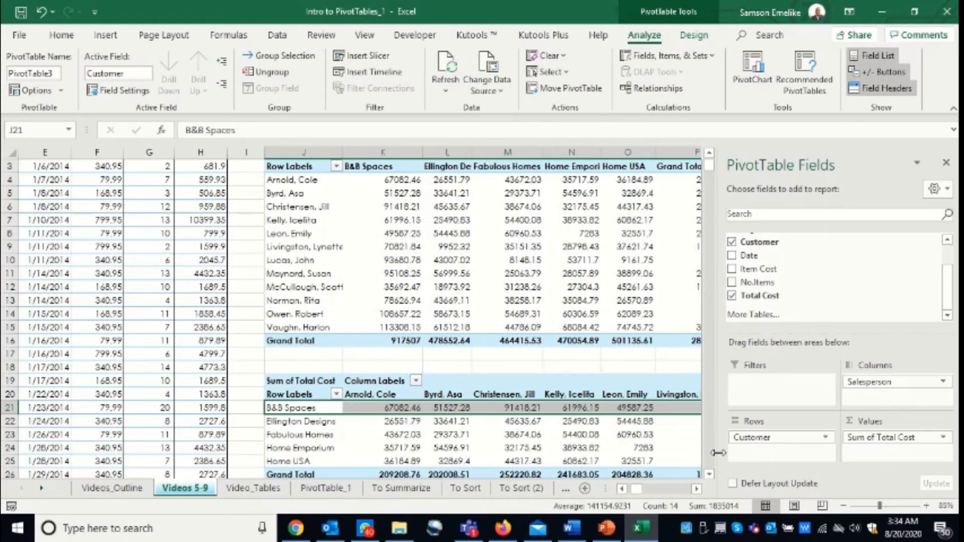
Examine the total cost per customer and salesperson across the pivot table at J19, through its Grand Total column, alongside the source data.
left_click(709, 475)
left_click(709, 474)
left_click(709, 475)
left_click(709, 474)
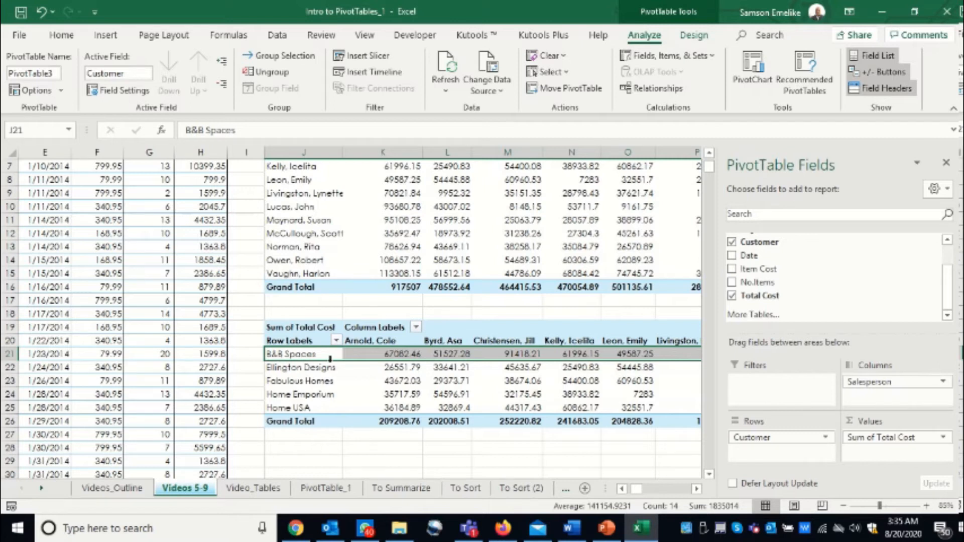
left_click(398, 354)
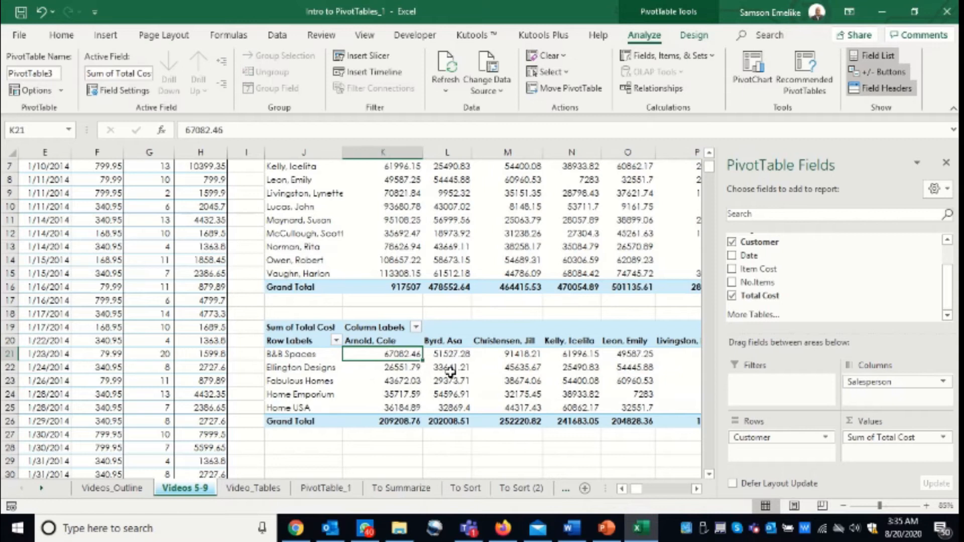
left_click(452, 351)
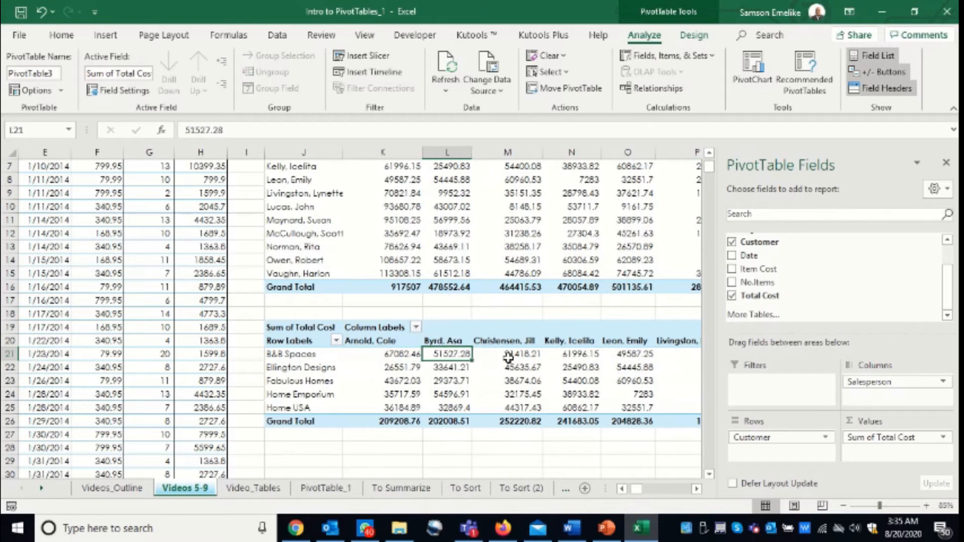
left_click(696, 489)
left_click(697, 489)
left_click(697, 489)
left_click(696, 490)
left_click(697, 489)
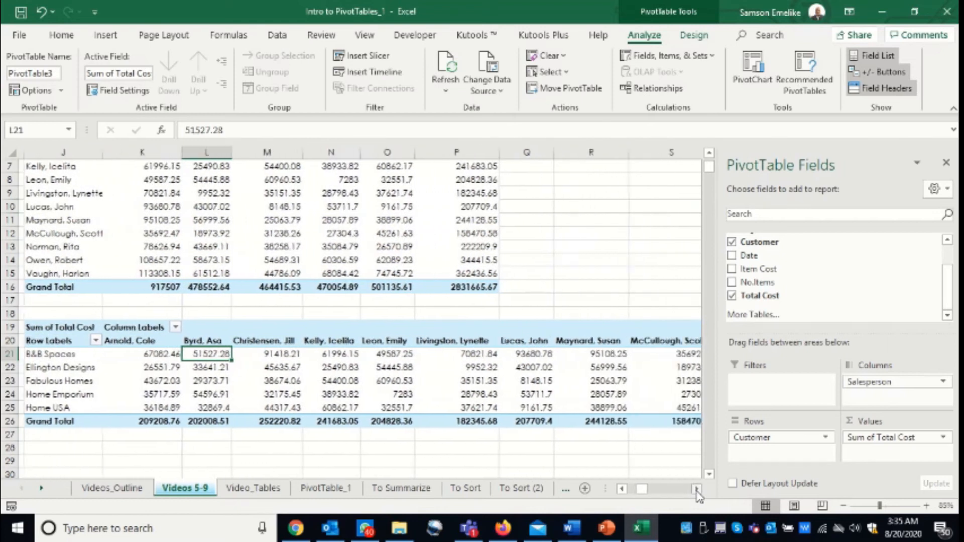
left_click(697, 489)
left_click(697, 490)
left_click(697, 490)
left_click(697, 489)
left_click(696, 490)
left_click(696, 489)
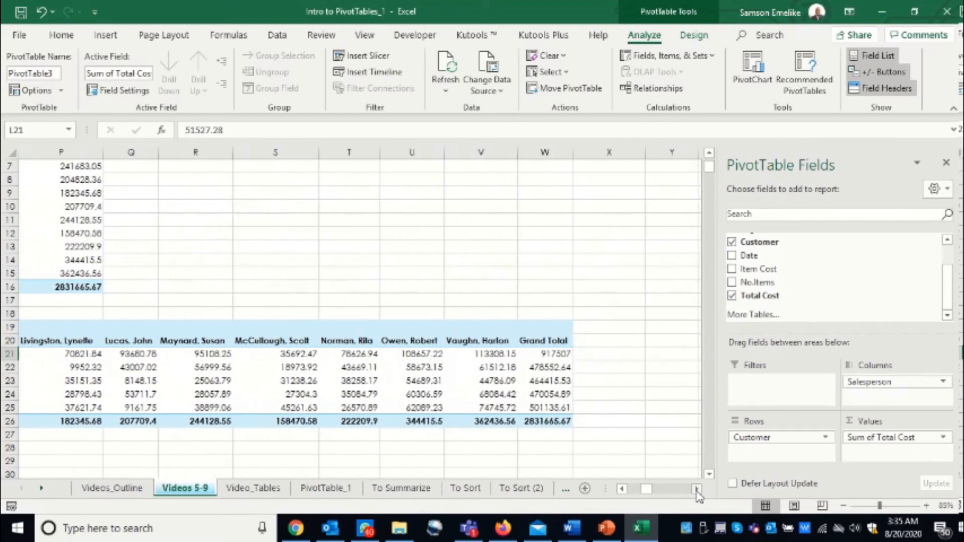
left_click_drag(649, 495, 634, 493)
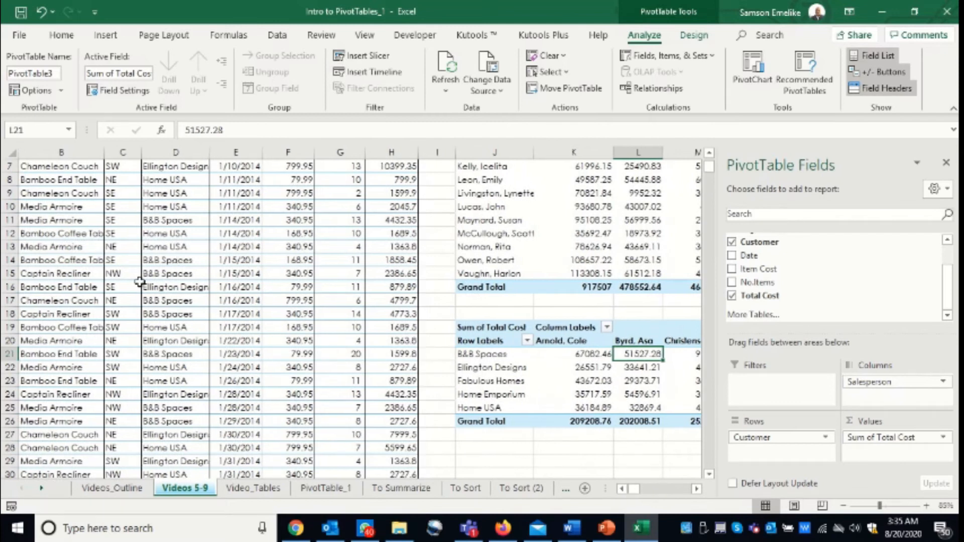
left_click(191, 244)
left_click(638, 380)
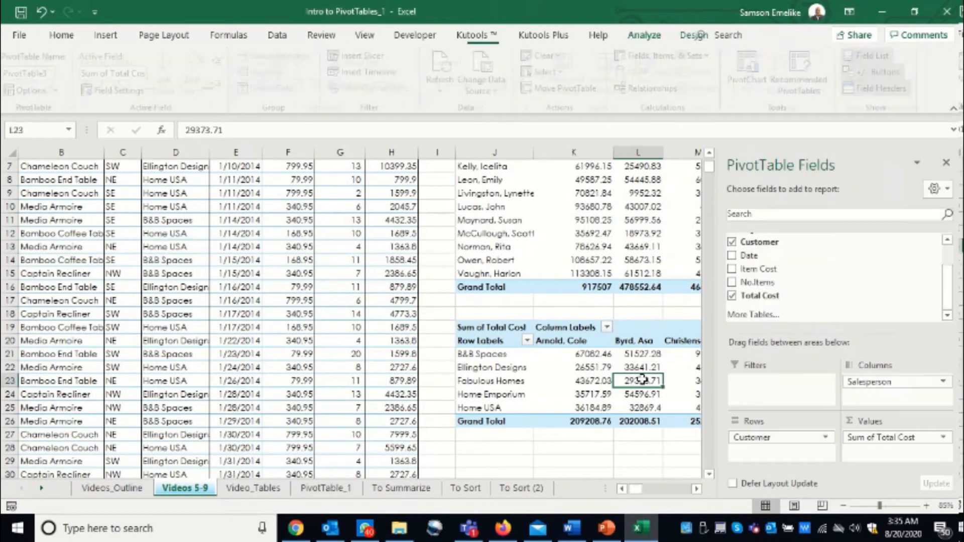
left_click(696, 489)
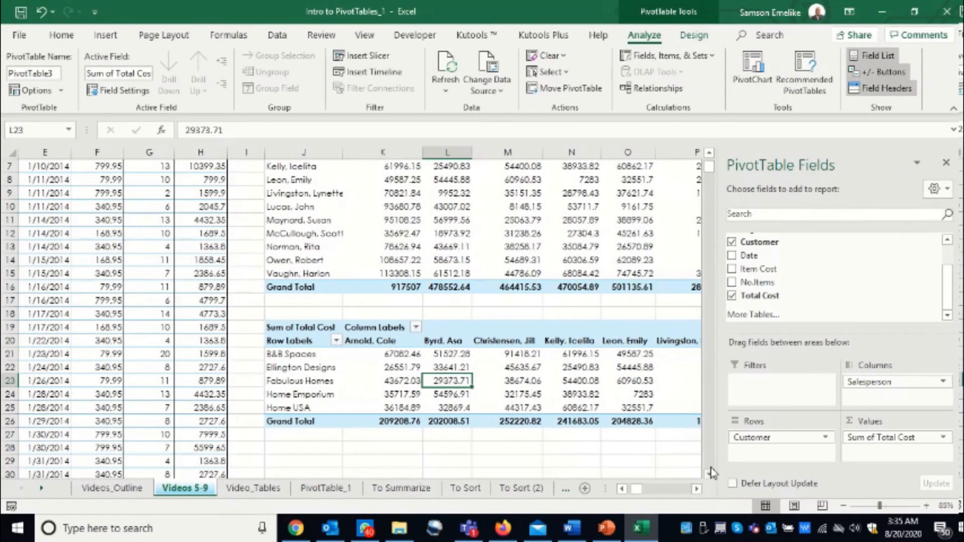
Insert a third pivot table from the sales range A1:H910 at J29 on the existing worksheet and add Product to its rows.
left_click(709, 474)
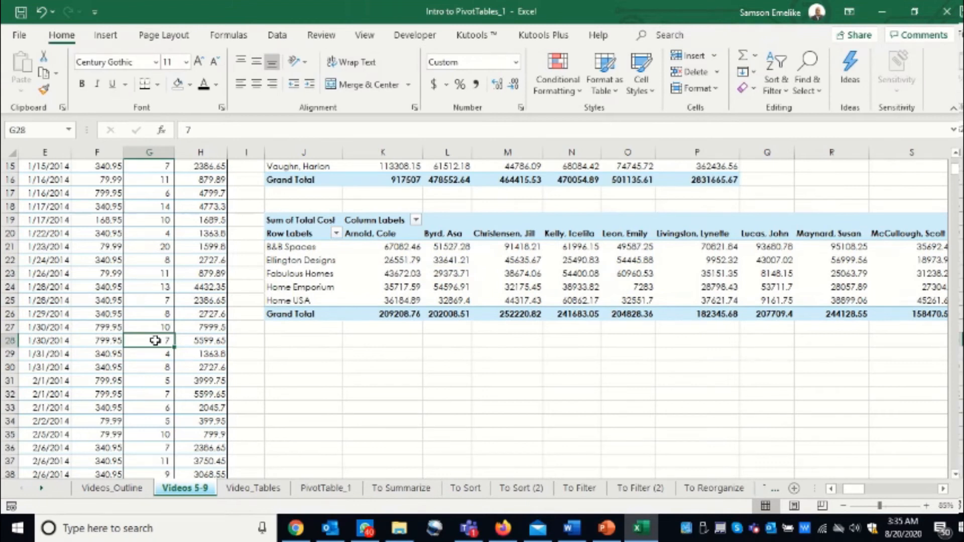
key("alt")
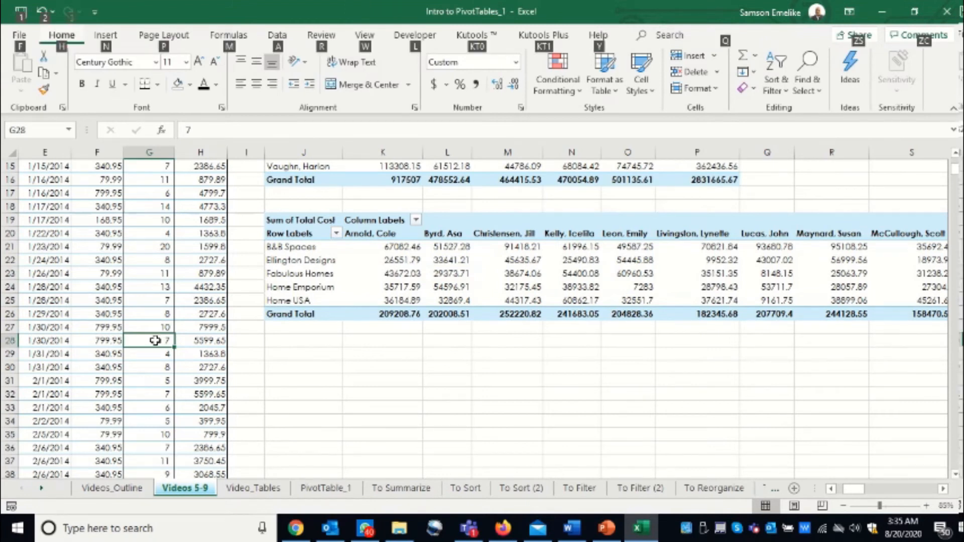
key("n")
key("v")
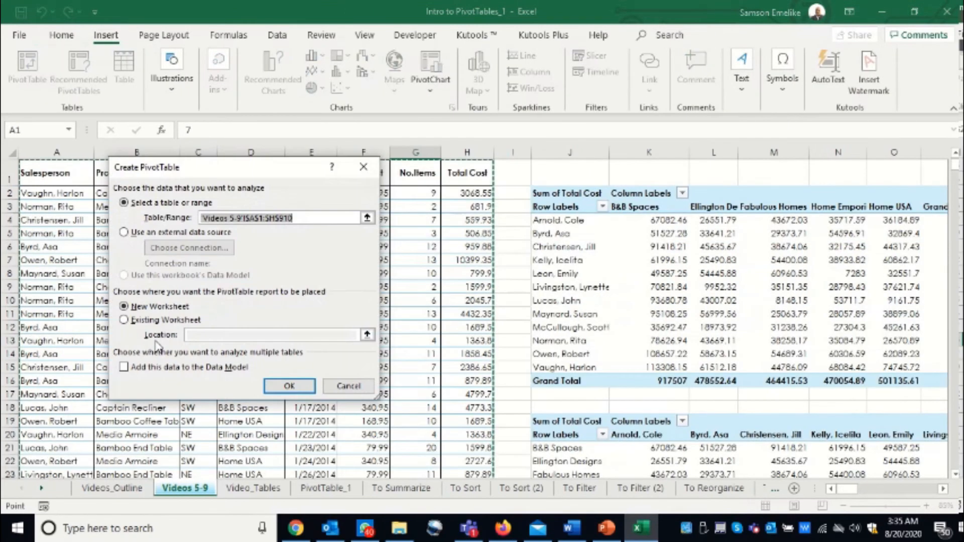
left_click(124, 319)
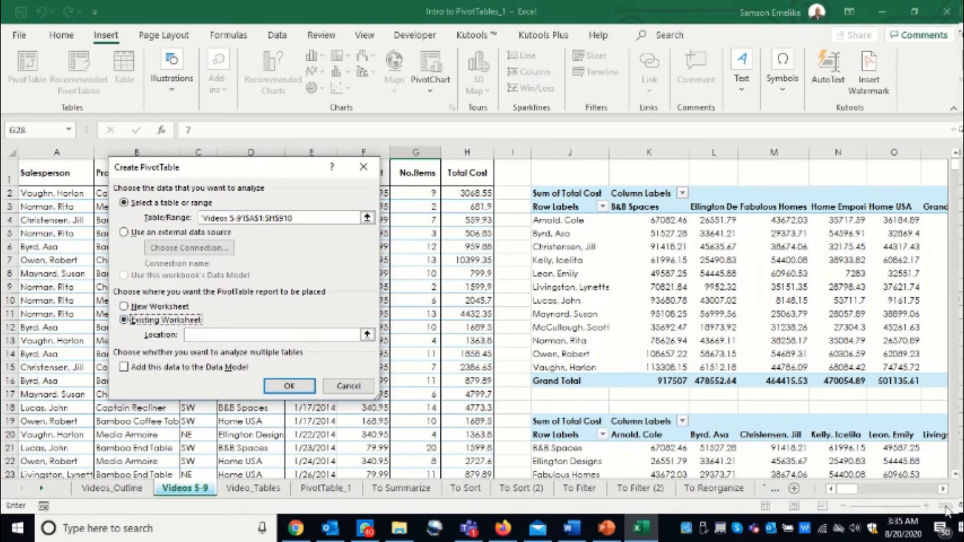
left_click(943, 490)
left_click(943, 489)
scroll(652, 321, "down", 1)
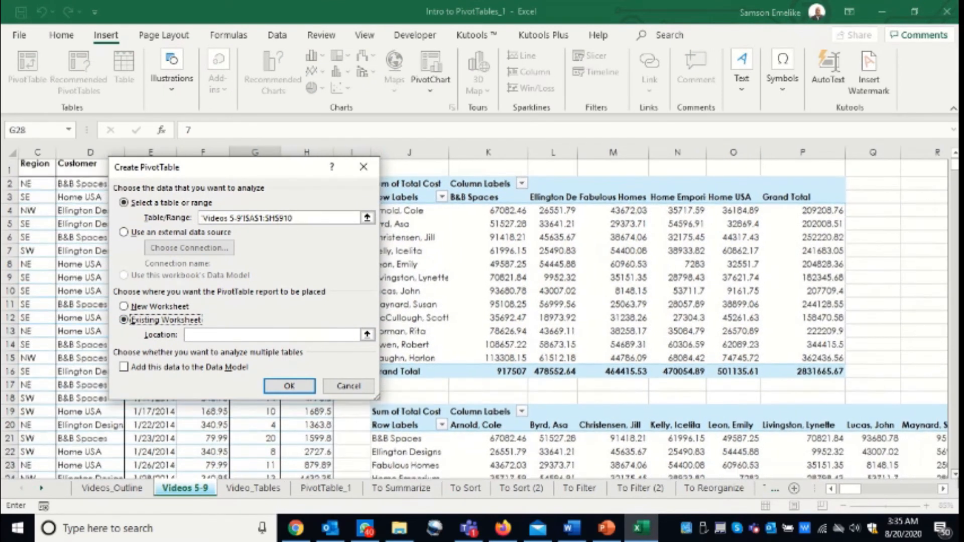
scroll(483, 390, "down", 3)
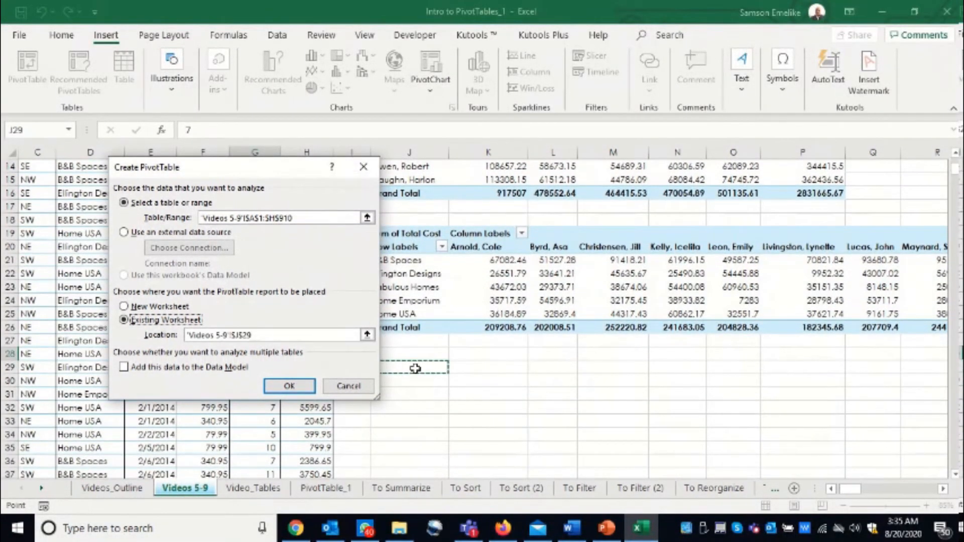
key("Return")
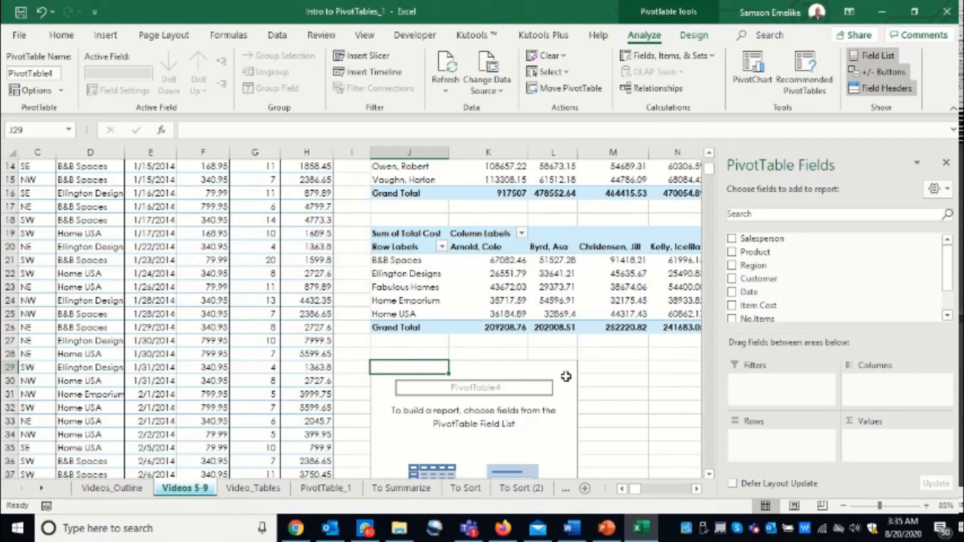
left_click_drag(755, 252, 764, 444)
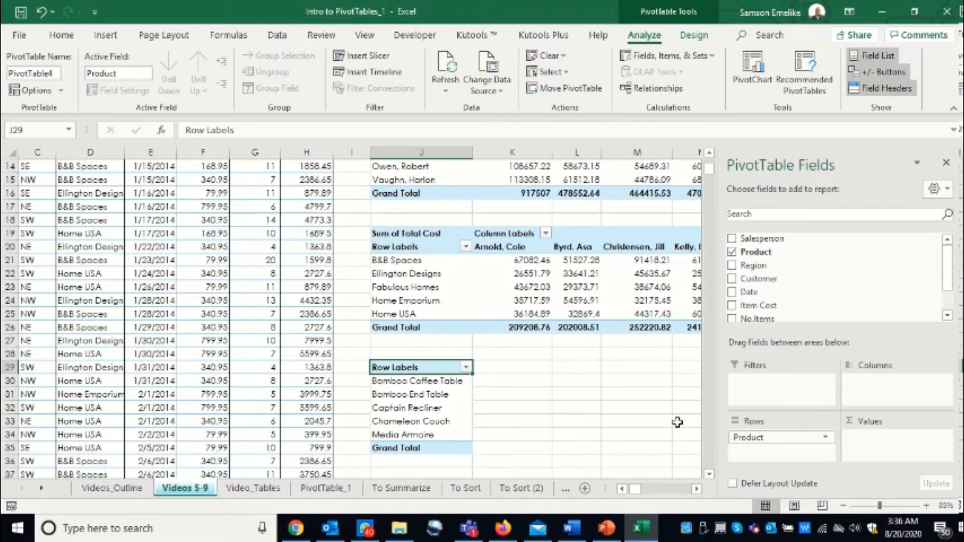
Add Salesperson to the columns and Total Cost to the values of the pivot table at J29.
left_click_drag(755, 238, 881, 389)
left_click_drag(947, 278, 947, 306)
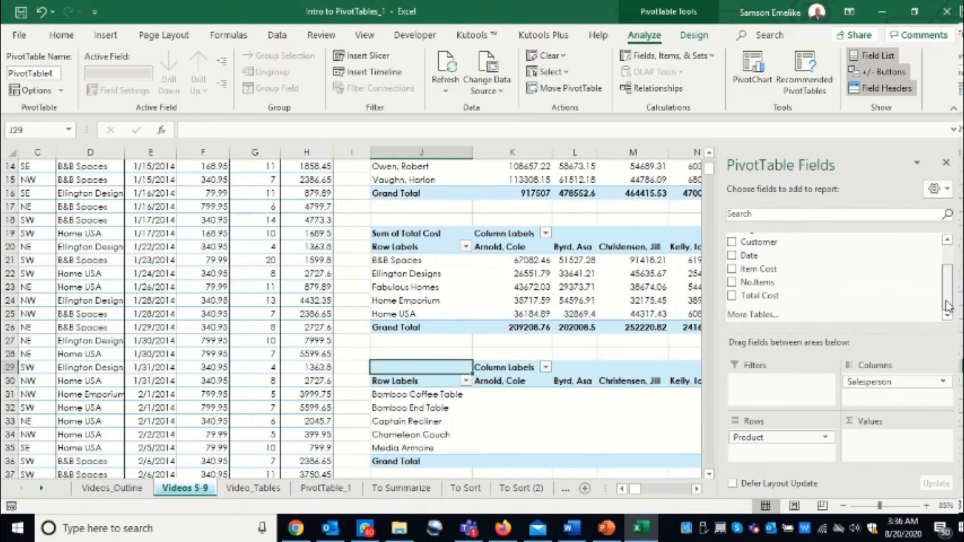
left_click_drag(765, 296, 883, 441)
Examine the total cost per product and salesperson across the pivot table at J29, through its Grand Total column.
scroll(708, 476, "down", 2)
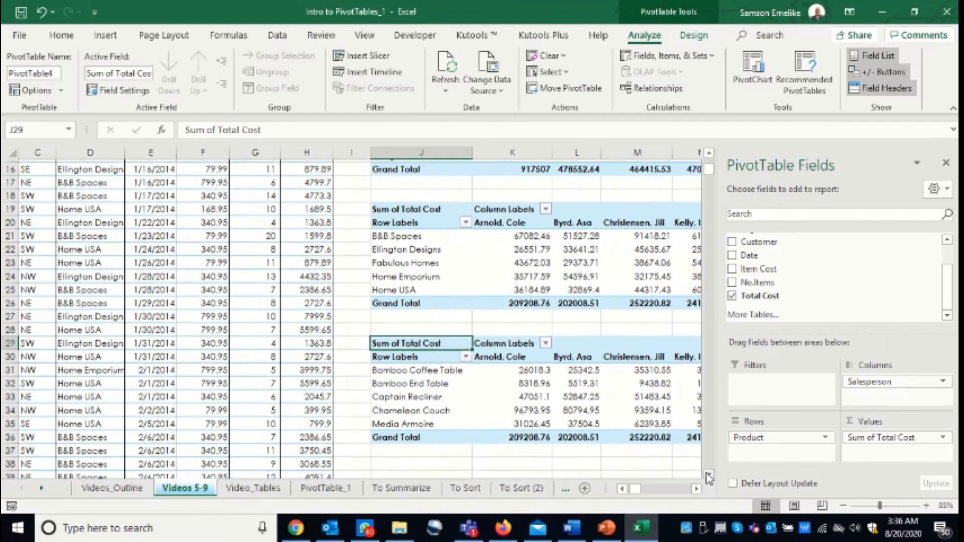
scroll(696, 494, "right", 3)
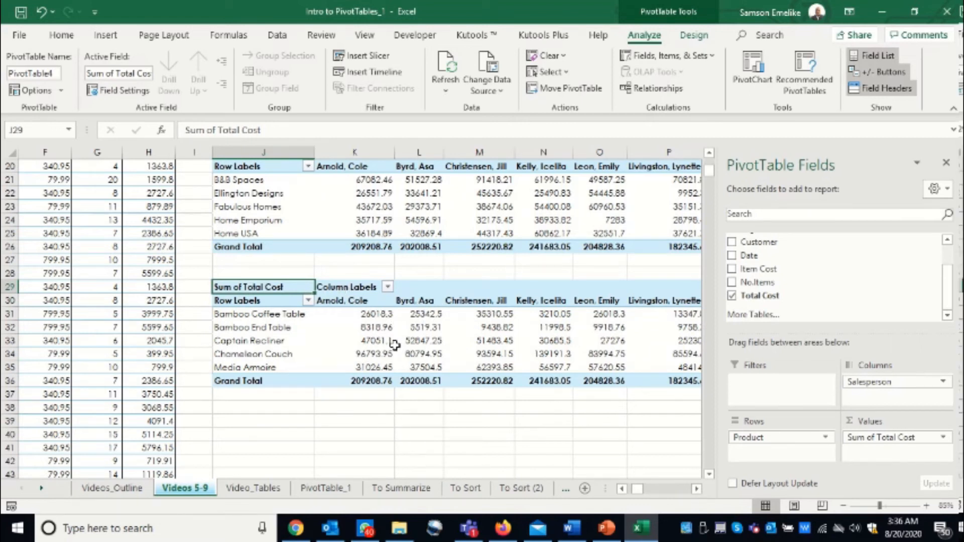
left_click(696, 490)
left_click_drag(697, 489, 696, 490)
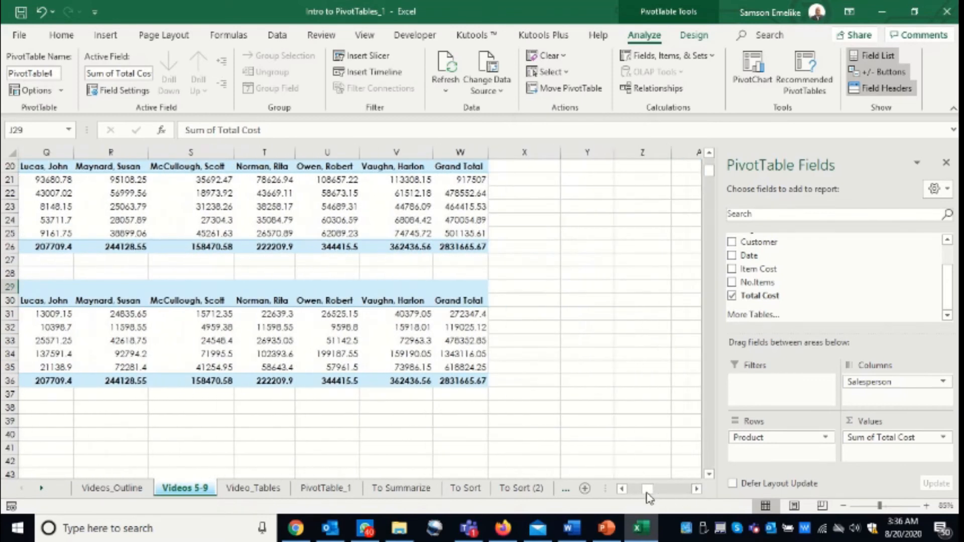
left_click(622, 489)
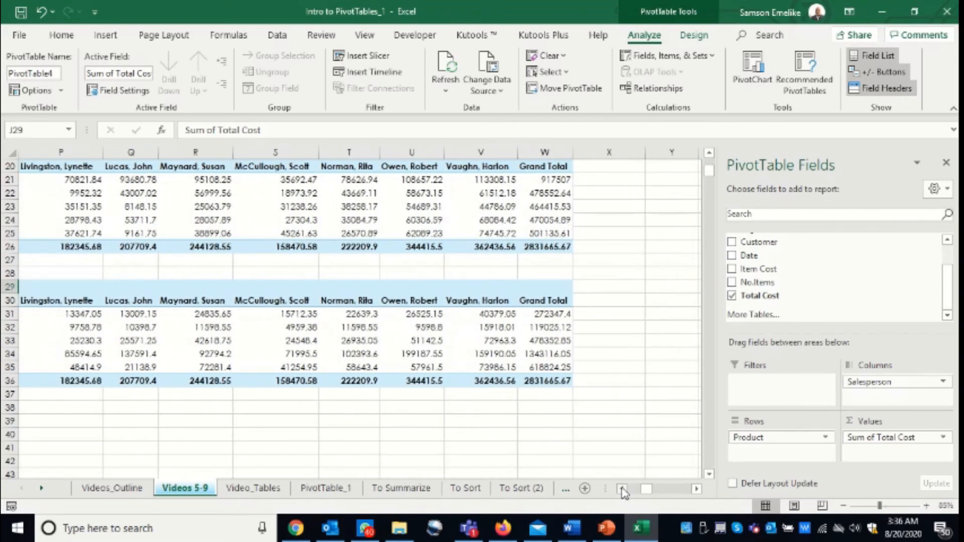
left_click(622, 489)
left_click(622, 490)
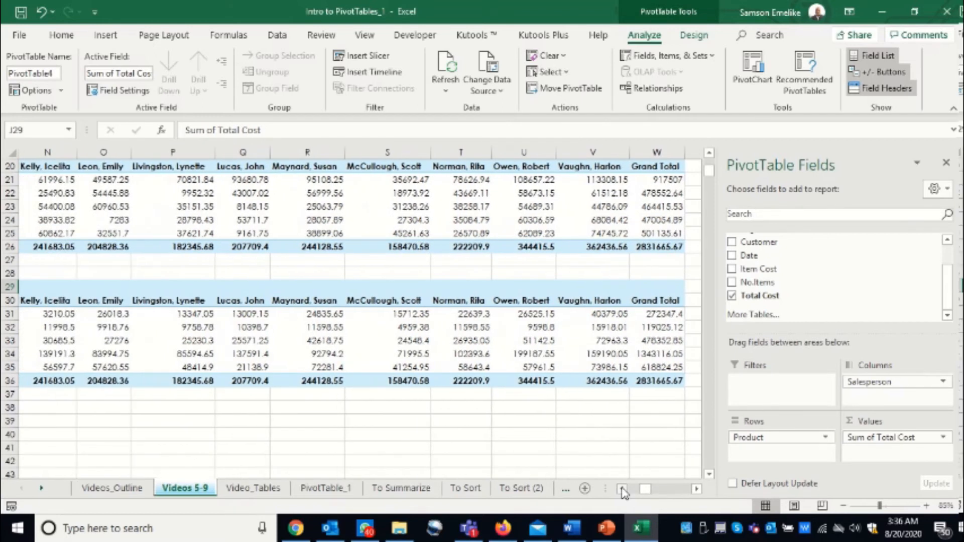
left_click(622, 489)
left_click(622, 489)
left_click(622, 489)
left_click(622, 490)
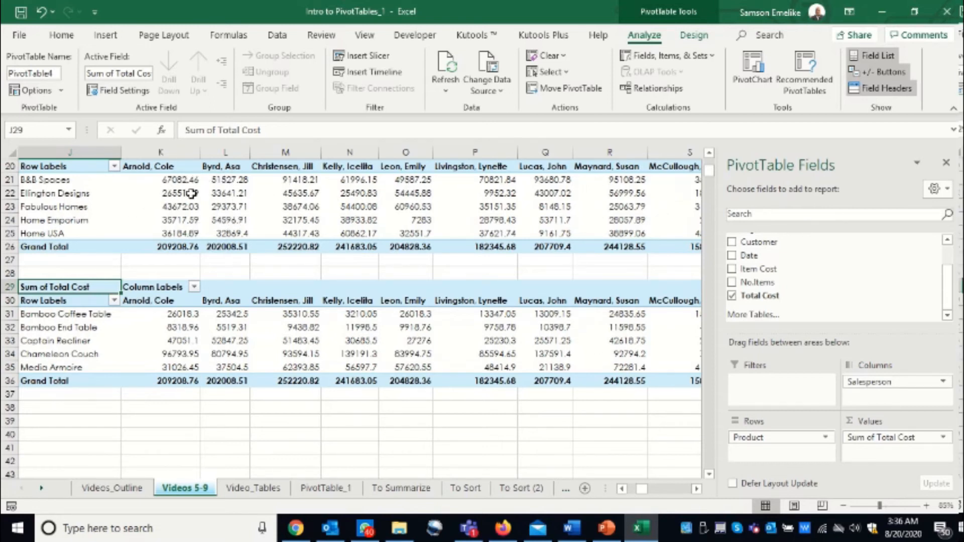
Switch the report layout of the customer pivot table at J19 to tabular form.
left_click(172, 195)
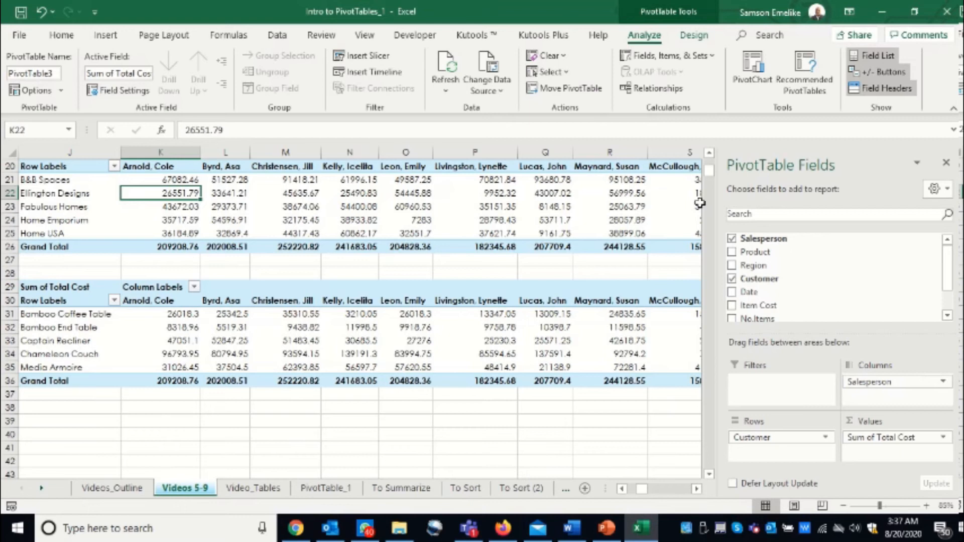
left_click_drag(709, 176, 709, 173)
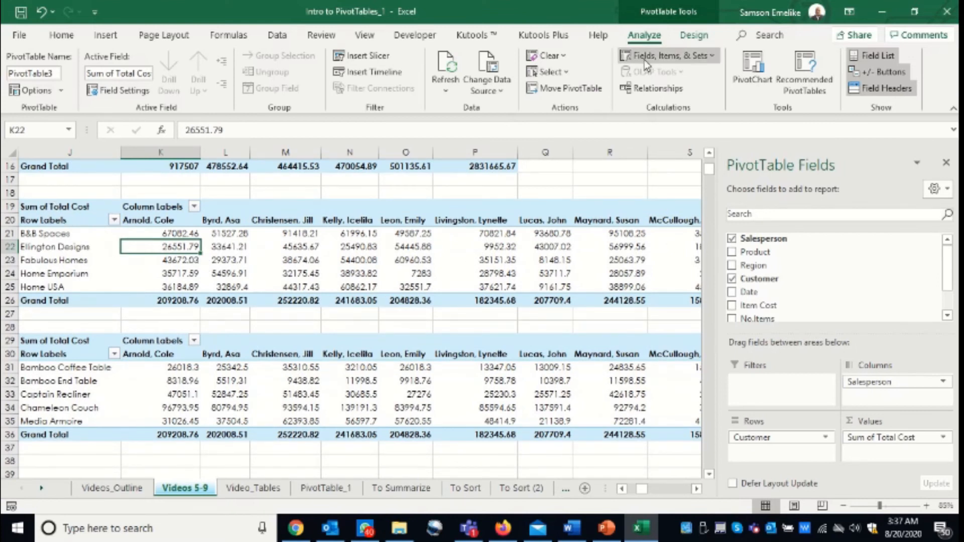
left_click(695, 36)
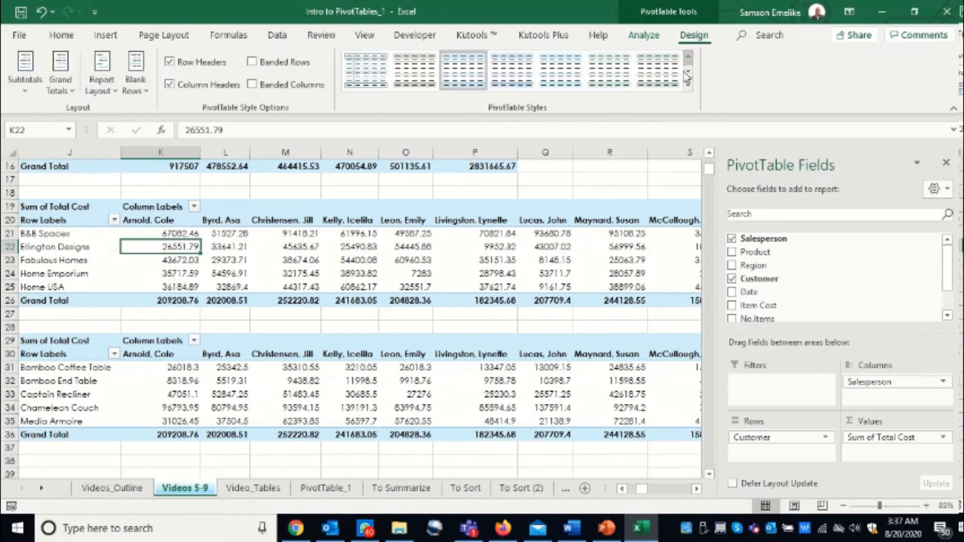
left_click(113, 91)
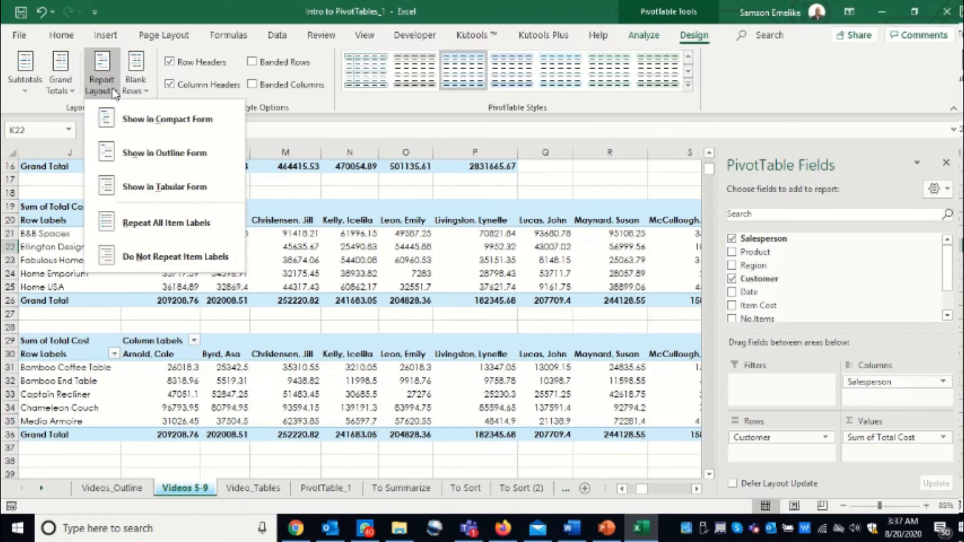
left_click(165, 194)
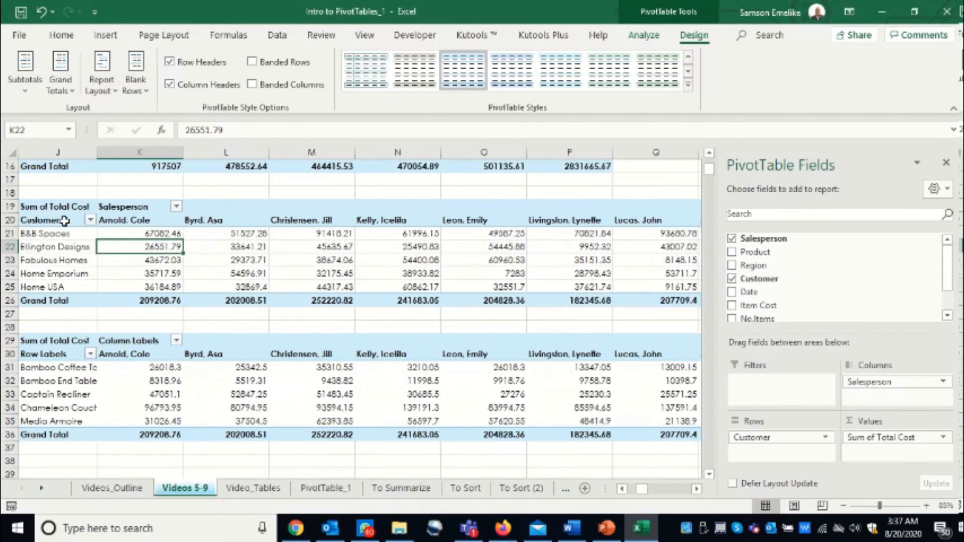
Show the product pivot table at J29 in tabular form.
left_click(55, 354)
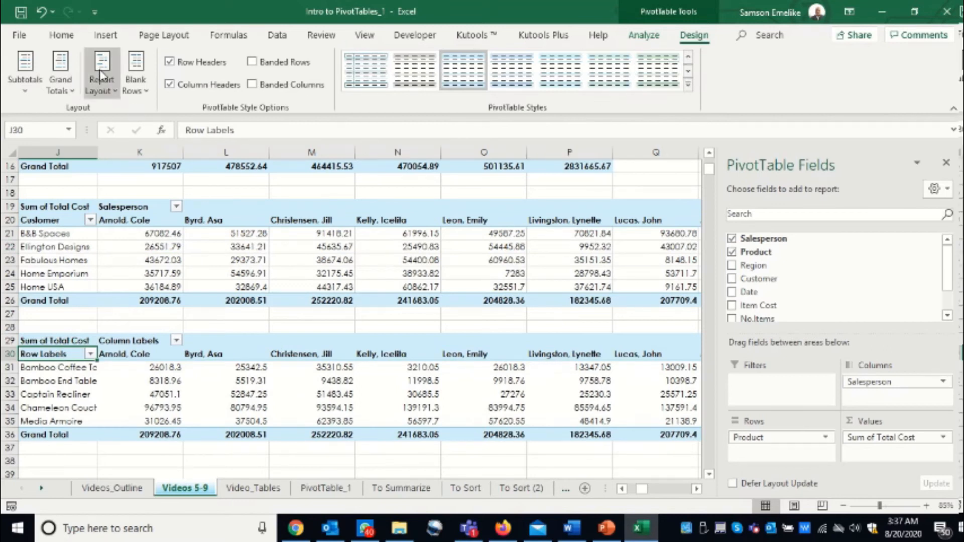
left_click(101, 86)
left_click(146, 187)
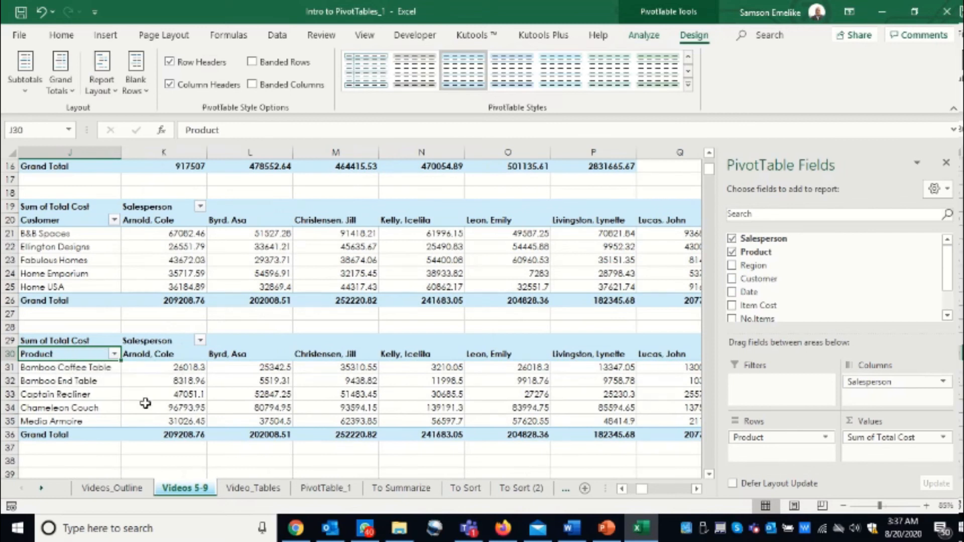
Apply the tabular form layout to the salesperson pivot table at J2.
scroll(135, 243, "up", 5)
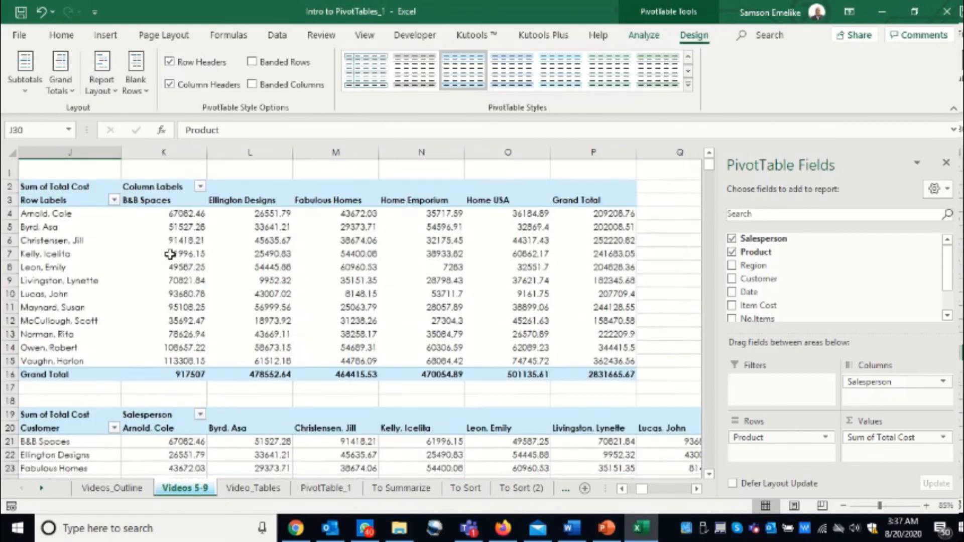
left_click(62, 203)
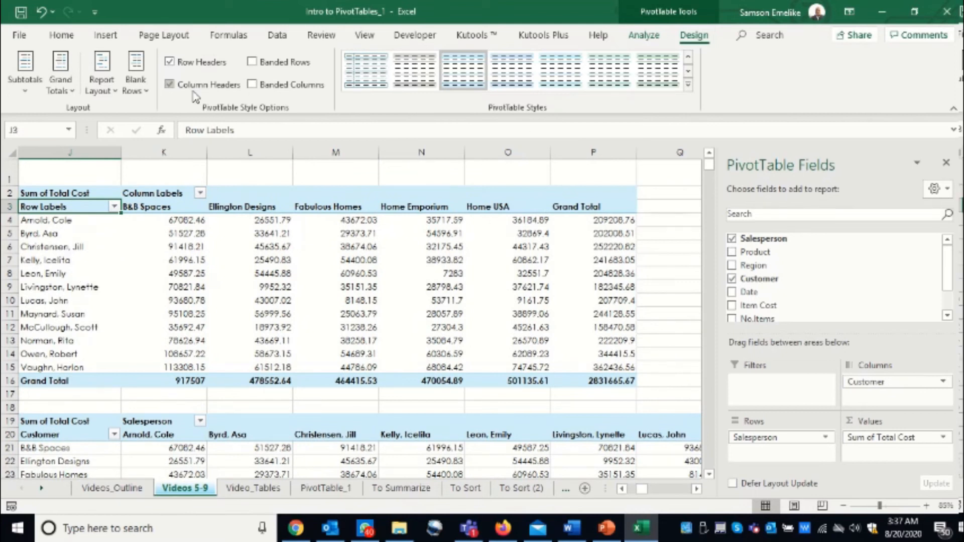
left_click(102, 83)
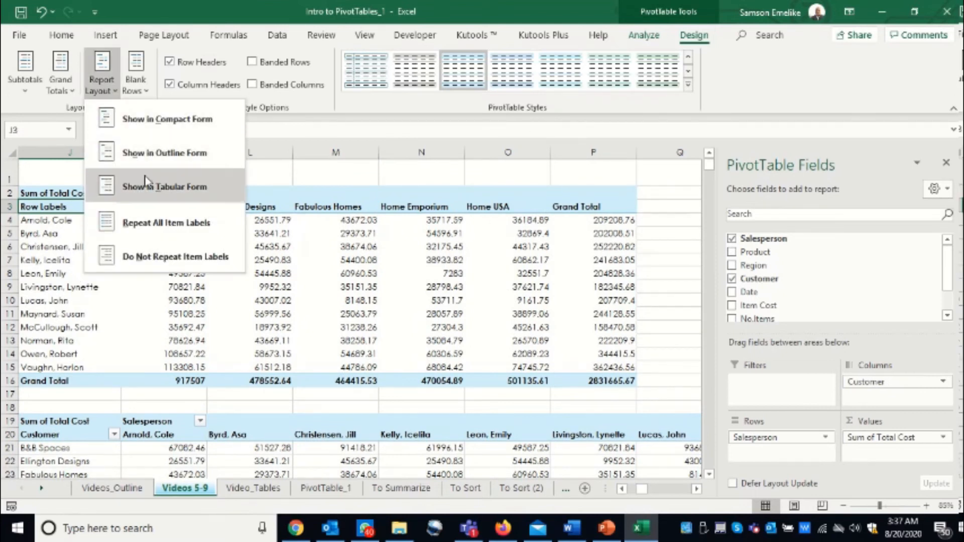
left_click(157, 189)
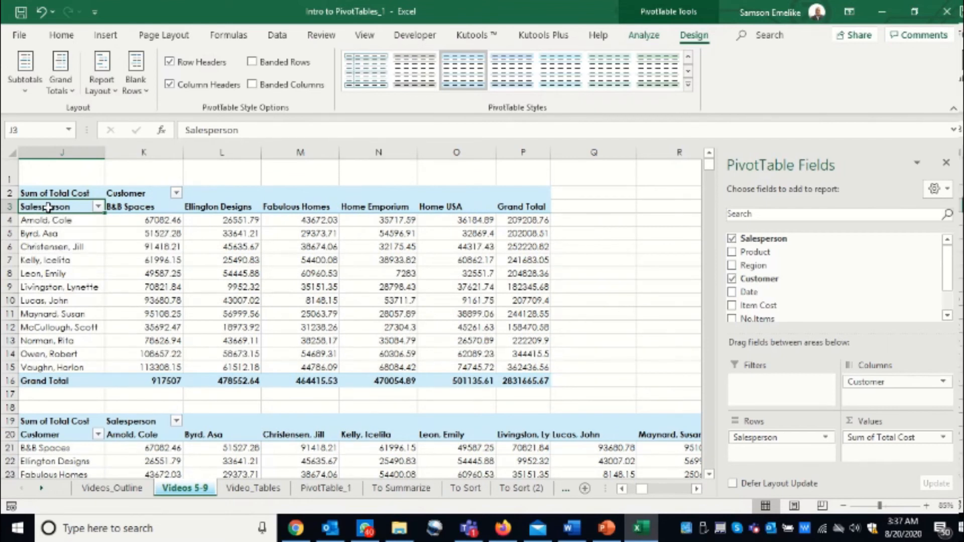
Review the field headings of the three pivot tables against the columns of the source data.
scroll(91, 402, "down", 5)
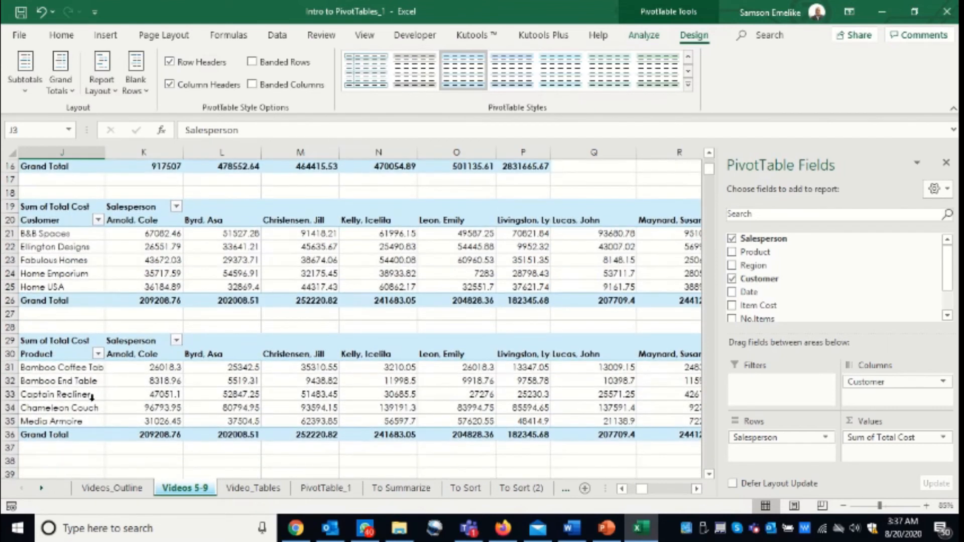
left_click(41, 355)
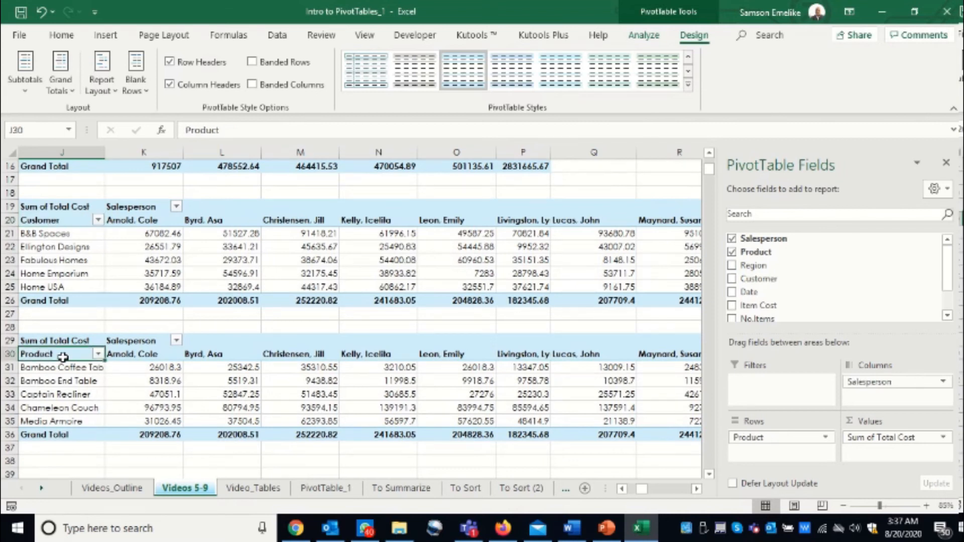
left_click(622, 489)
left_click(621, 489)
left_click(621, 488)
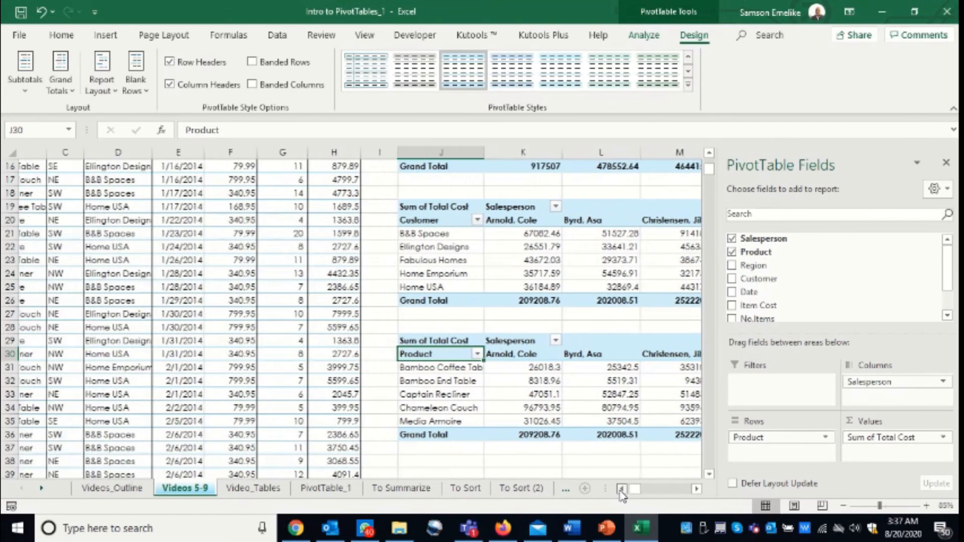
scroll(88, 311, "up", 5)
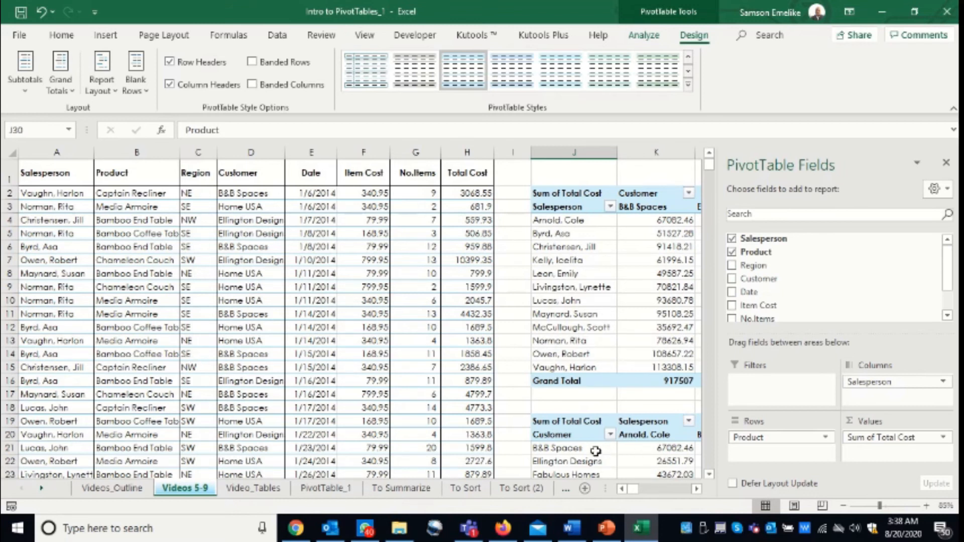
left_click(696, 489)
left_click(696, 490)
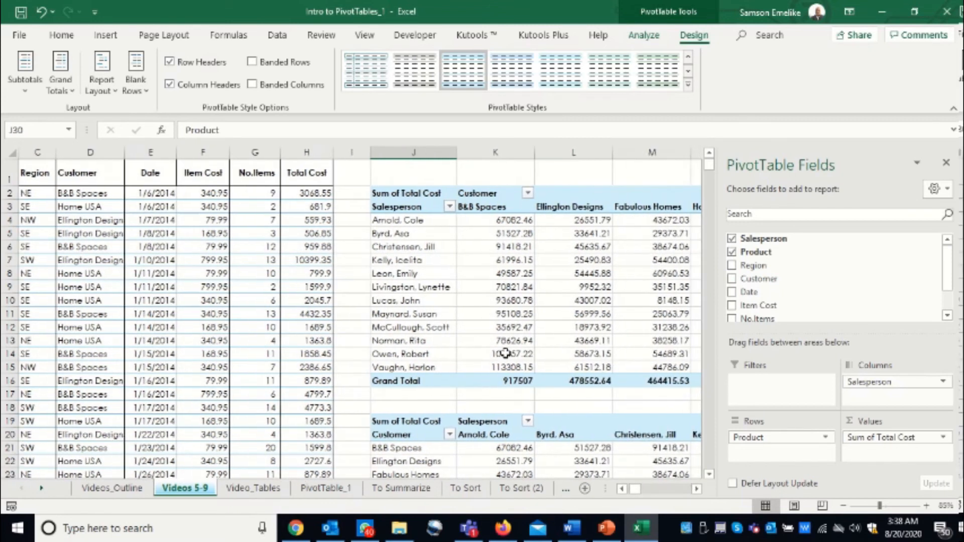
Insert a fourth pivot table from the sales range A1:H910 at J39 on the existing worksheet and add Region to its rows.
scroll(505, 353, "down", 10)
left_click(127, 260)
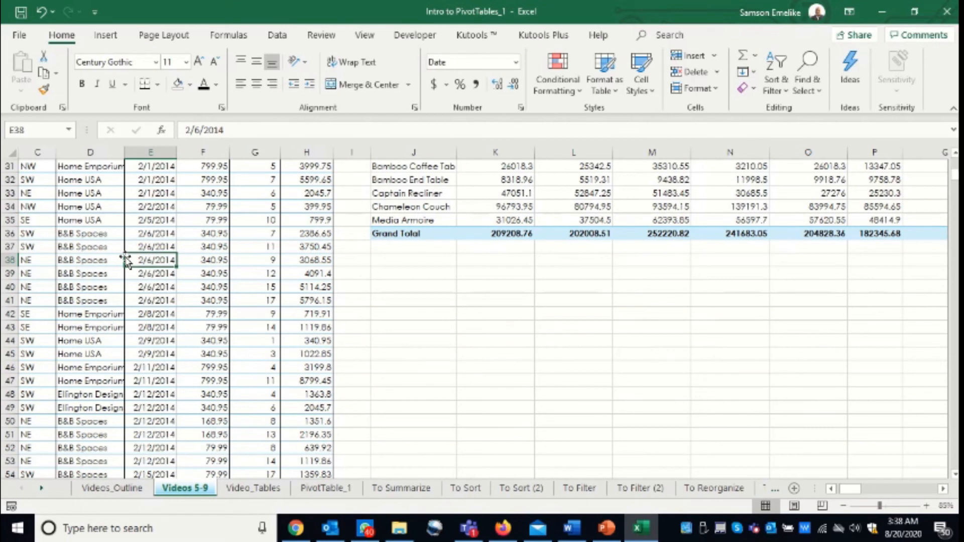
key("alt")
key("n")
key("v")
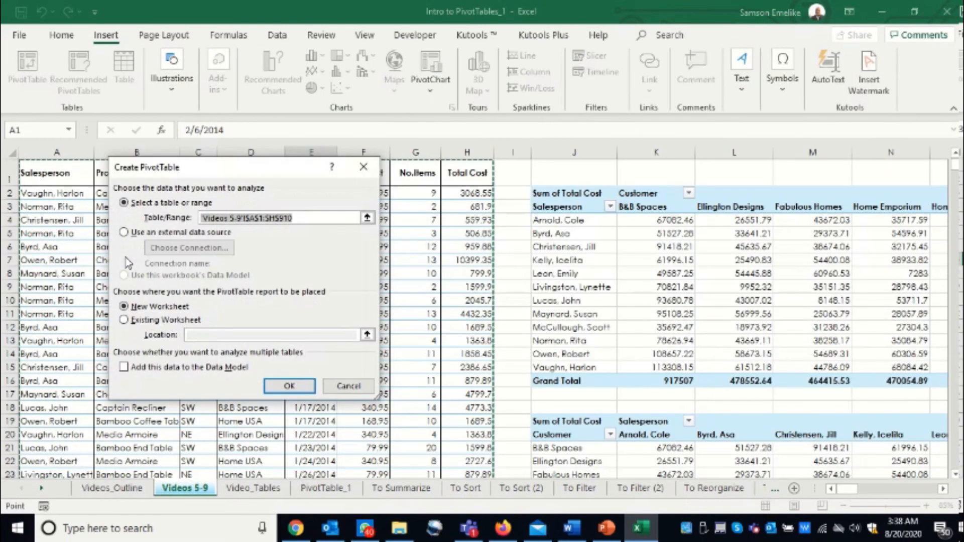
left_click(126, 320)
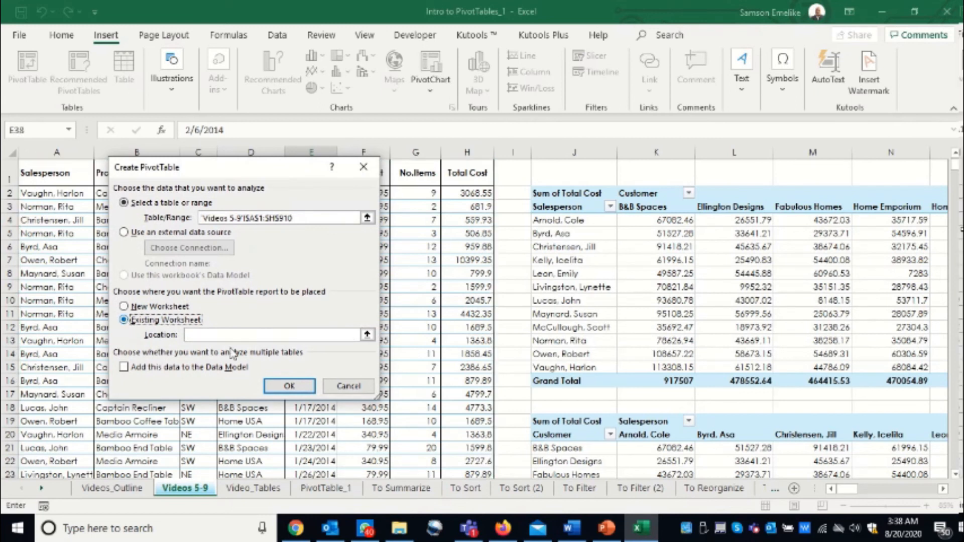
scroll(828, 434, "down", 10)
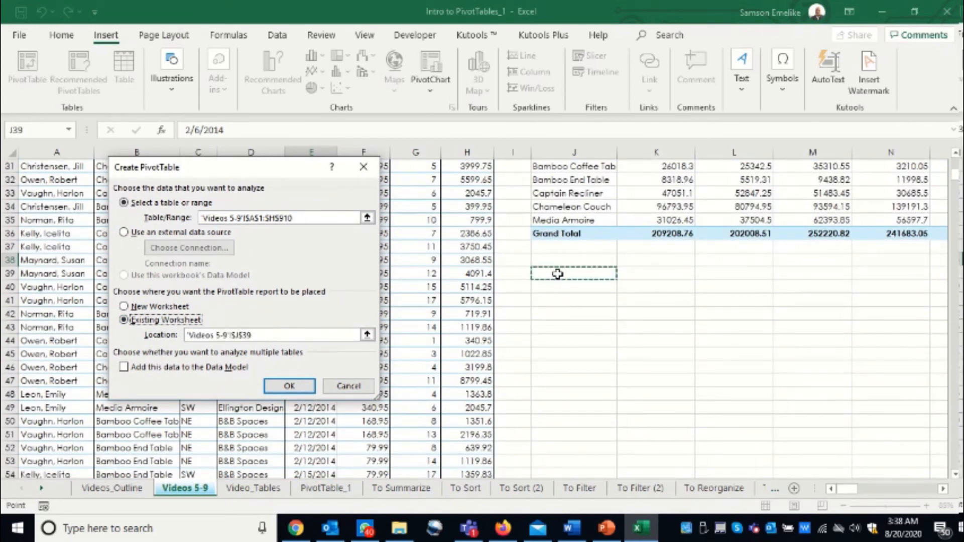
key("Return")
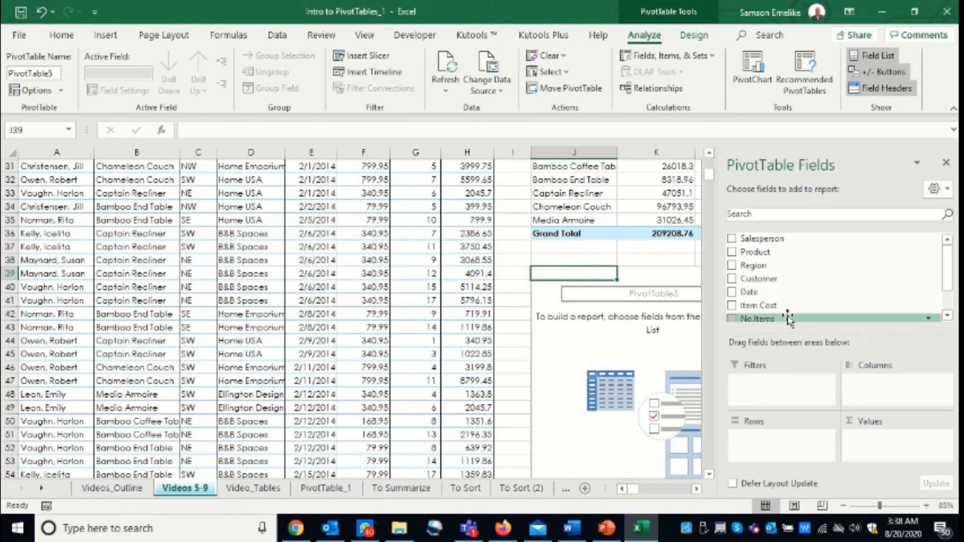
left_click_drag(759, 265, 769, 441)
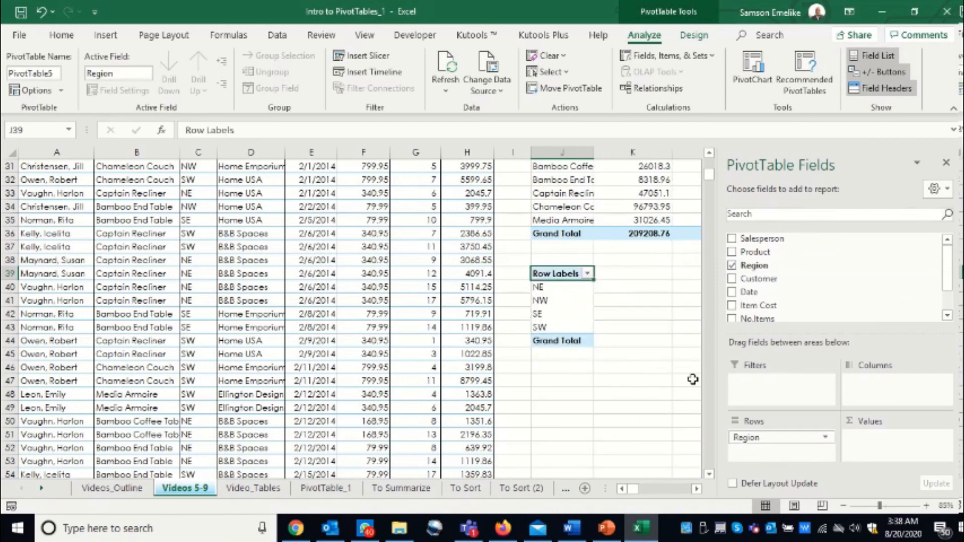
Add Product to the columns and Total Cost to the values of the pivot table at J39, and view it through its Grand Total column.
left_click(698, 489)
left_click(697, 490)
left_click(697, 489)
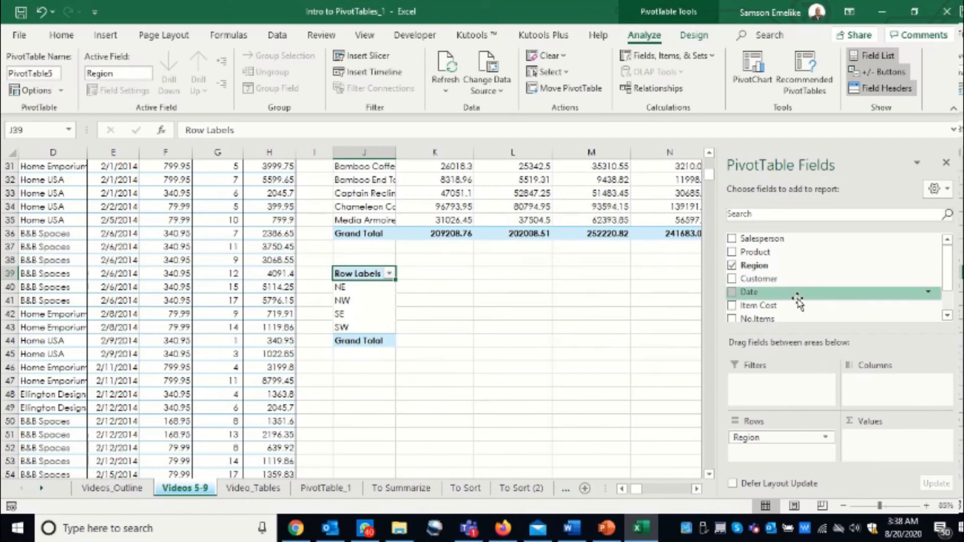
left_click_drag(757, 254, 887, 382)
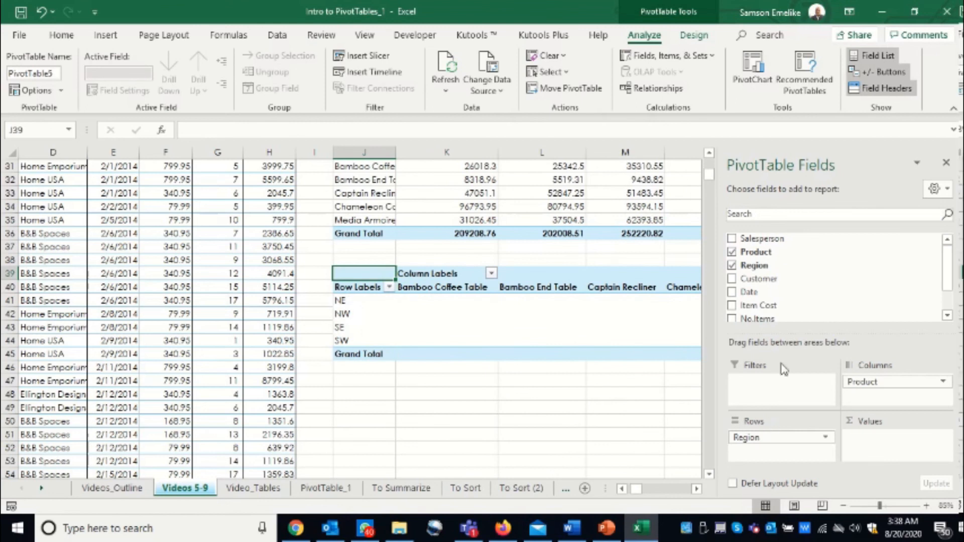
left_click_drag(947, 269, 946, 303)
left_click_drag(768, 296, 871, 442)
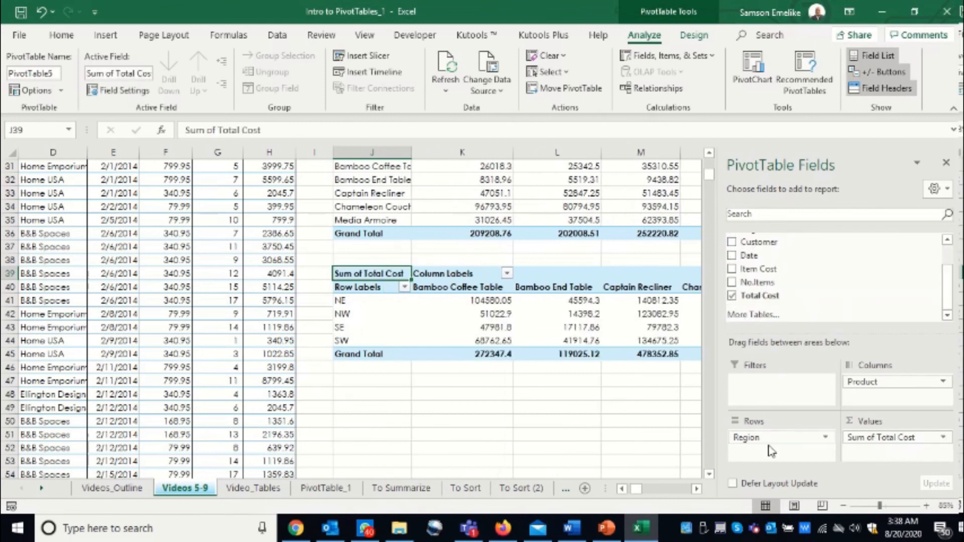
left_click(697, 488)
left_click(698, 488)
left_click(697, 488)
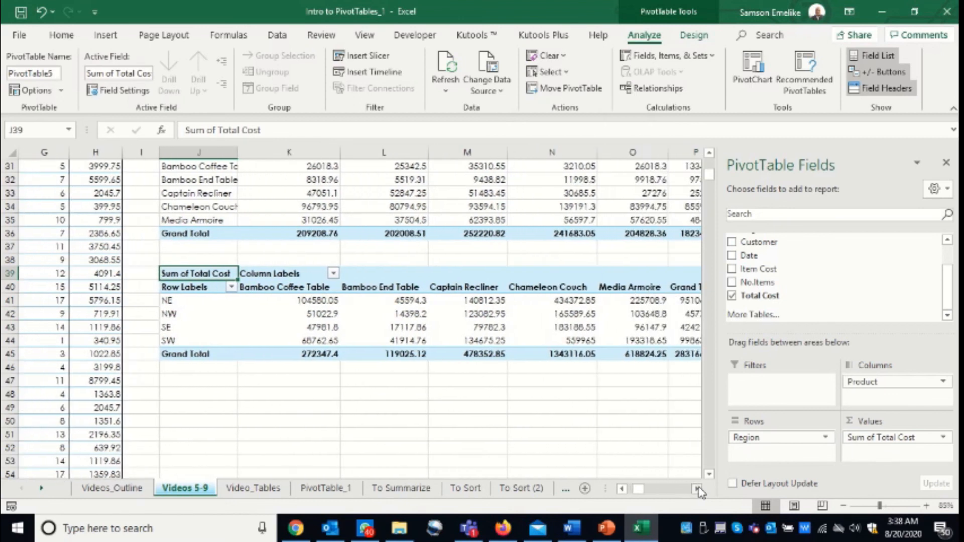
left_click(697, 488)
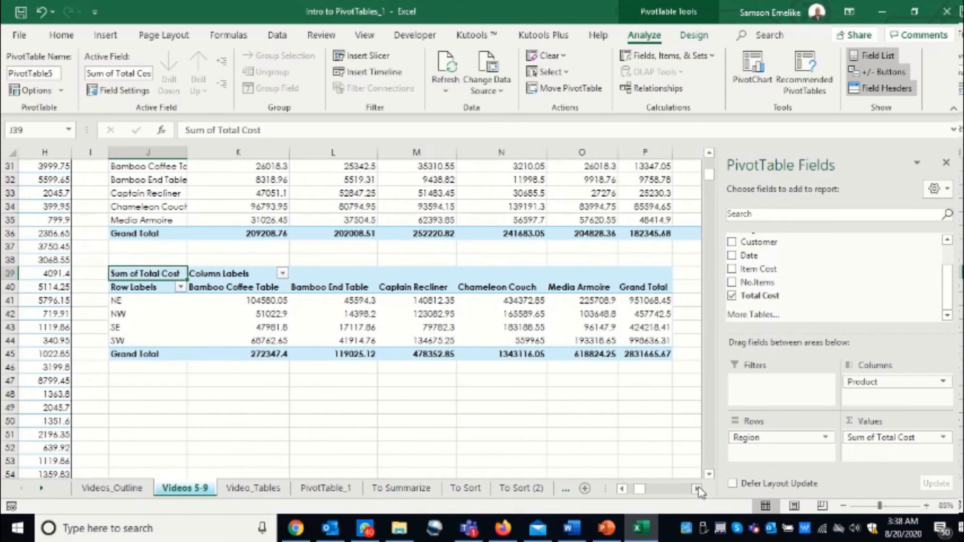